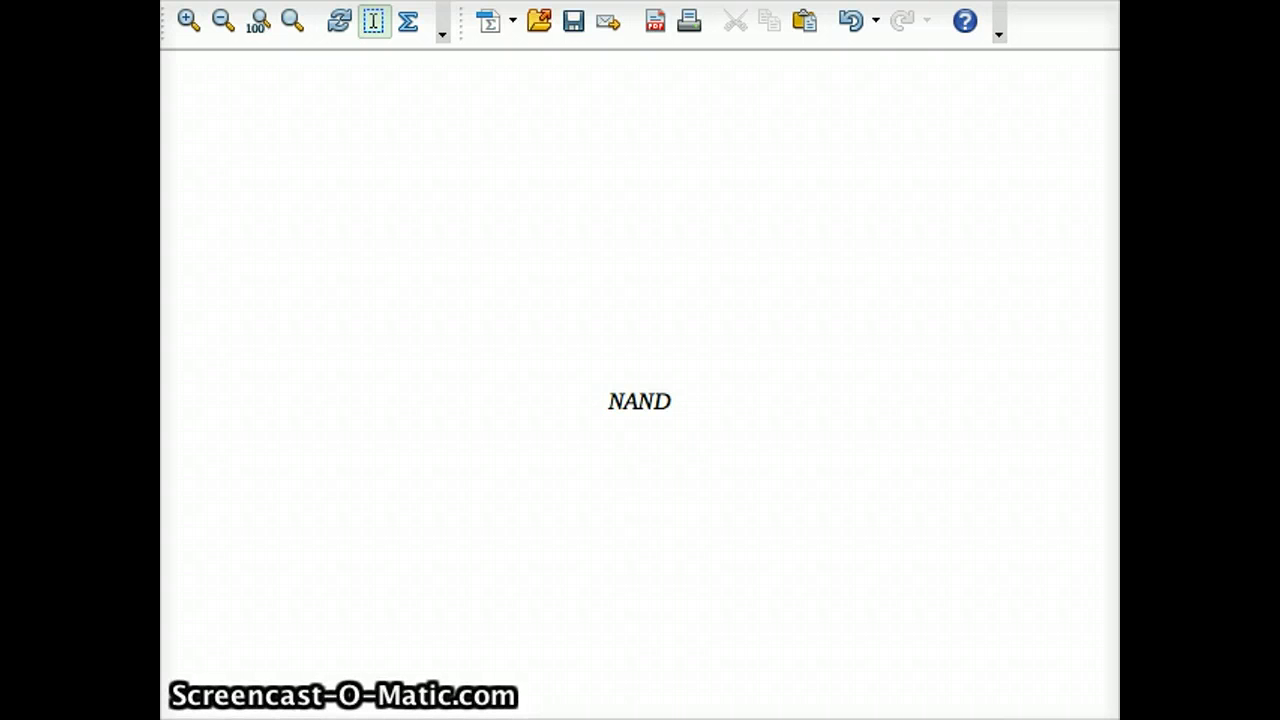
Switch to The Logic Lab and test the NAND circuit with the upper switch off, the lower switch off, and both switches off.
{"action": "key", "text": "super+Tab"}
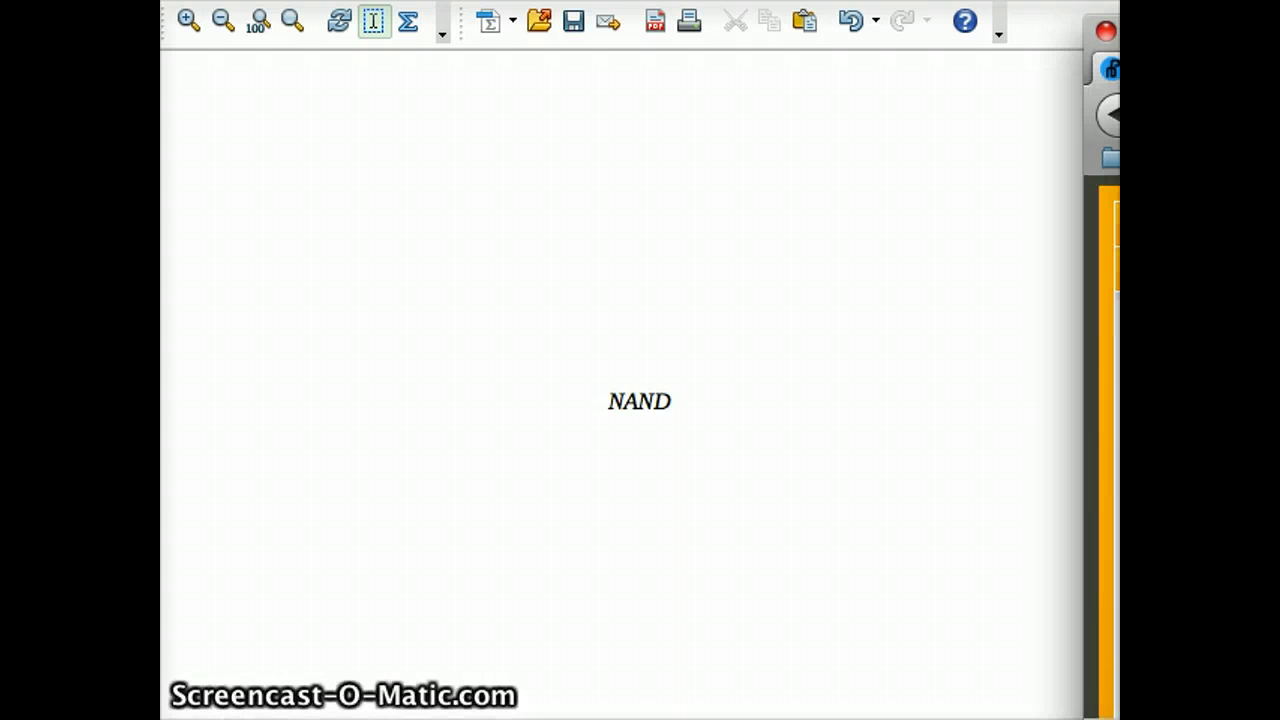
{"action": "left_click_drag", "start_coordinate": [1279, 39], "coordinate": [630, 13]}
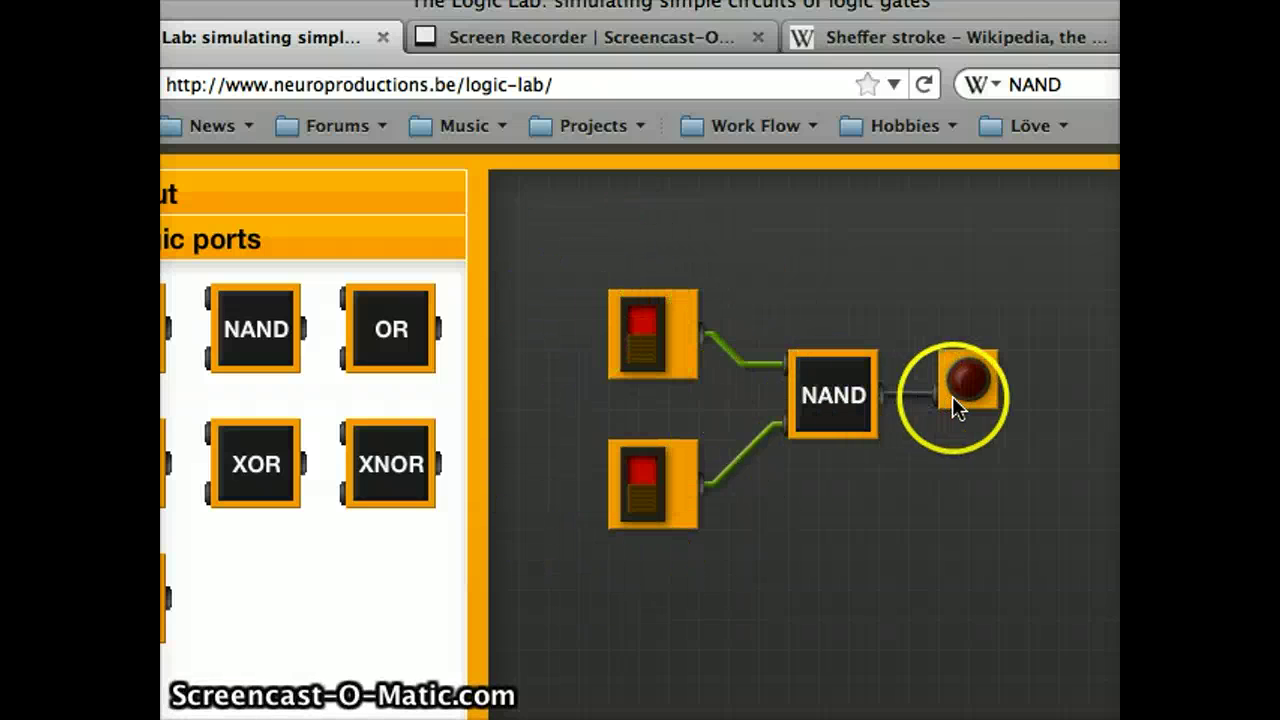
{"action": "left_click", "coordinate": [639, 357]}
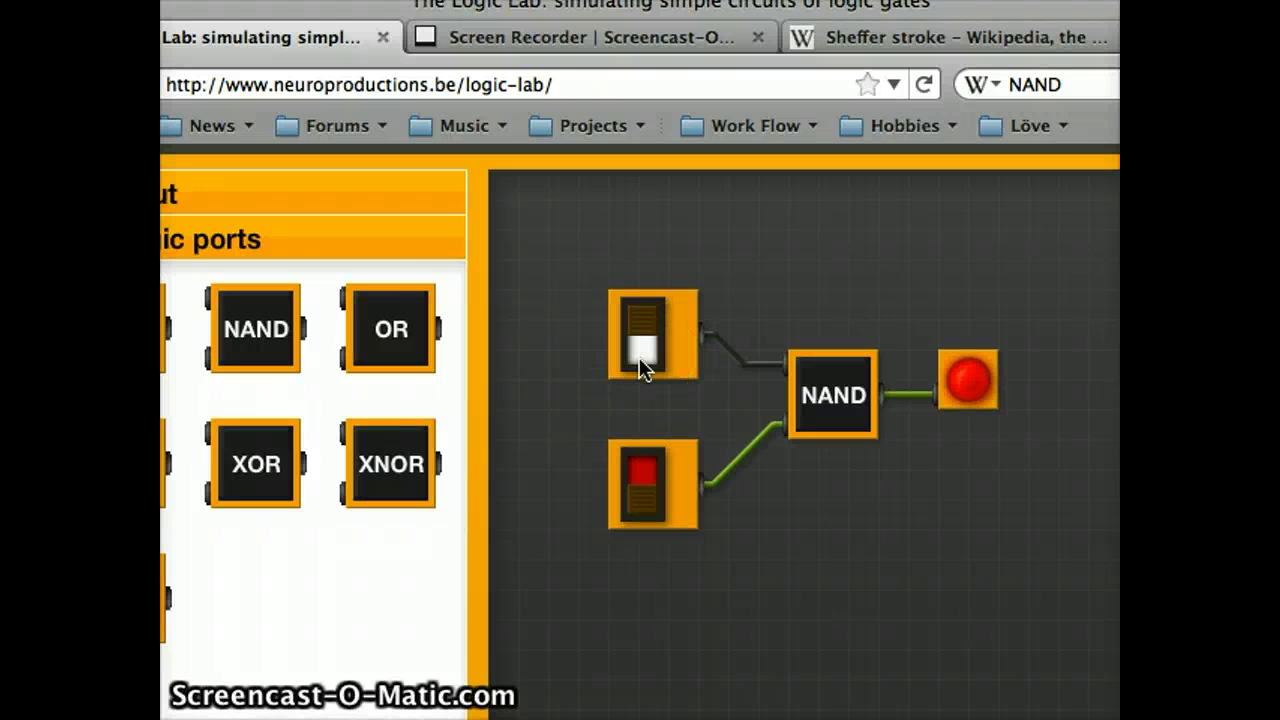
{"action": "left_click", "coordinate": [639, 355]}
{"action": "left_click", "coordinate": [638, 502]}
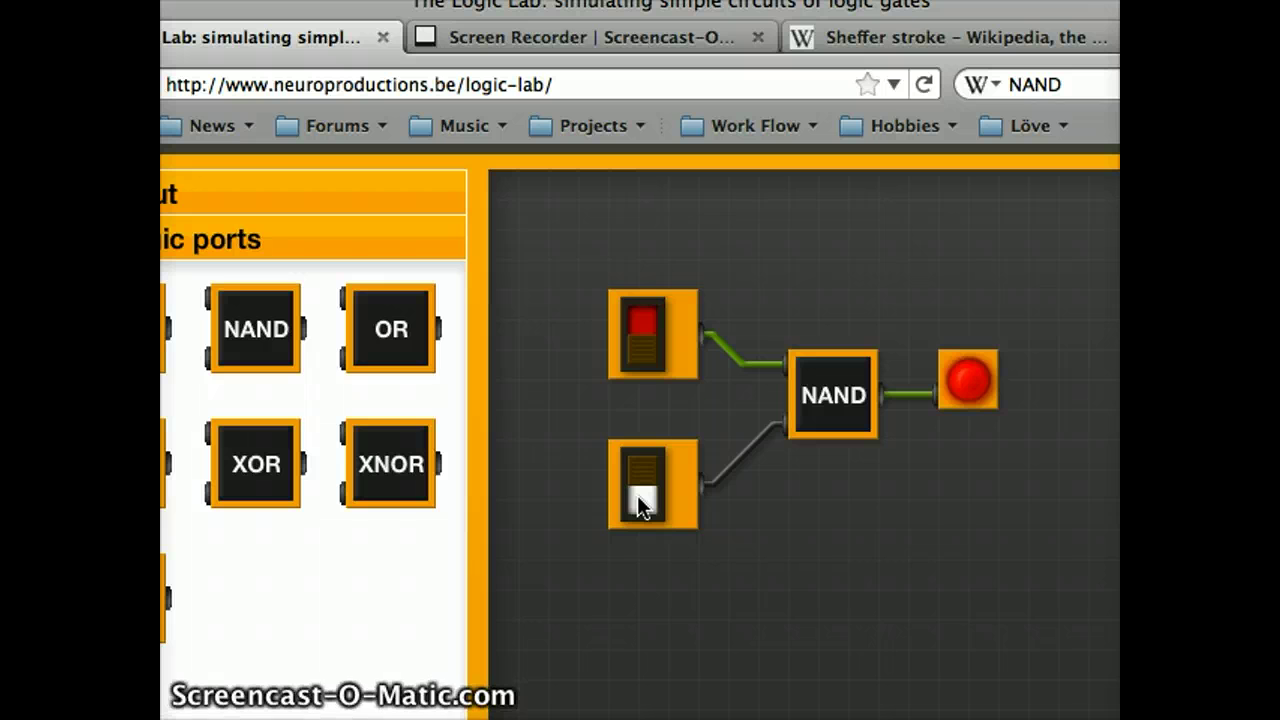
{"action": "left_click", "coordinate": [660, 475]}
{"action": "left_click", "coordinate": [652, 322]}
{"action": "left_click_drag", "start_coordinate": [640, 5], "coordinate": [1279, 234]}
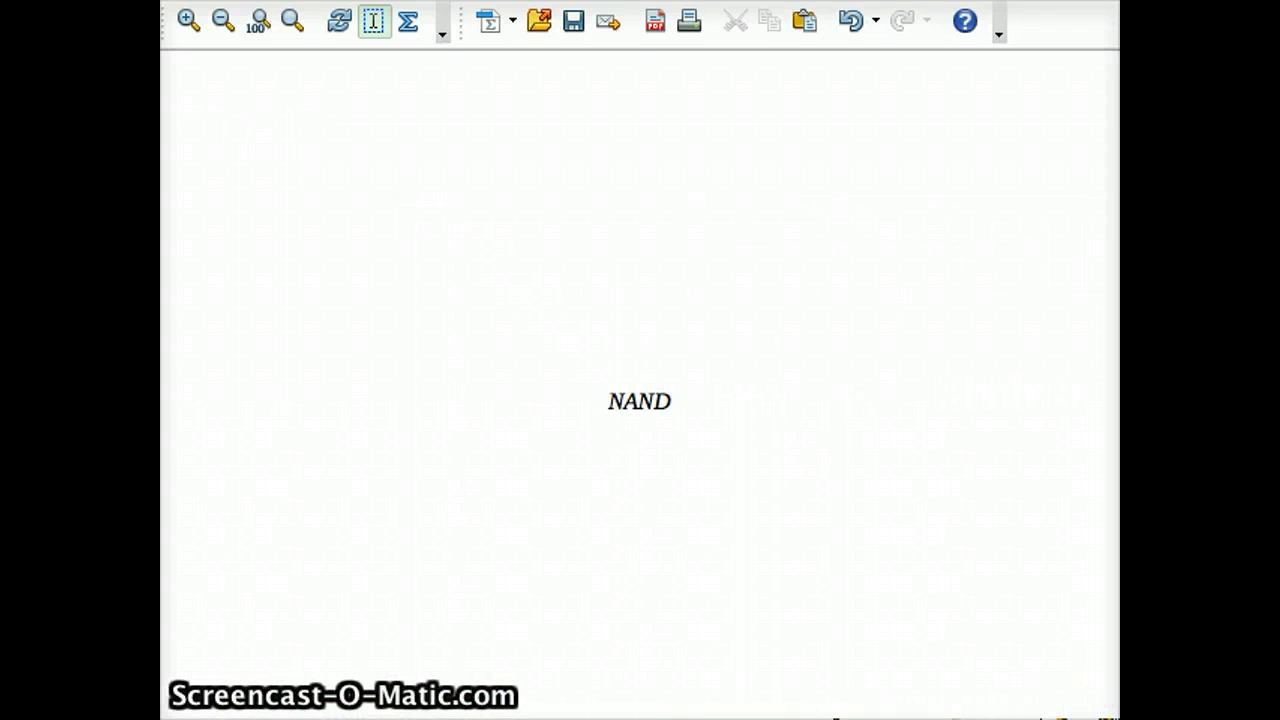
Switch to Inkscape and examine the xy Venn diagram and the diagram beside it.
{"action": "mouse_move", "coordinate": [1279, 30]}
{"action": "left_mouse_down"}
{"action": "mouse_move", "coordinate": [828, 46]}
{"action": "mouse_move", "coordinate": [763, 76]}
{"action": "mouse_move", "coordinate": [334, 83]}
{"action": "mouse_move", "coordinate": [317, 117]}
{"action": "left_mouse_up"}
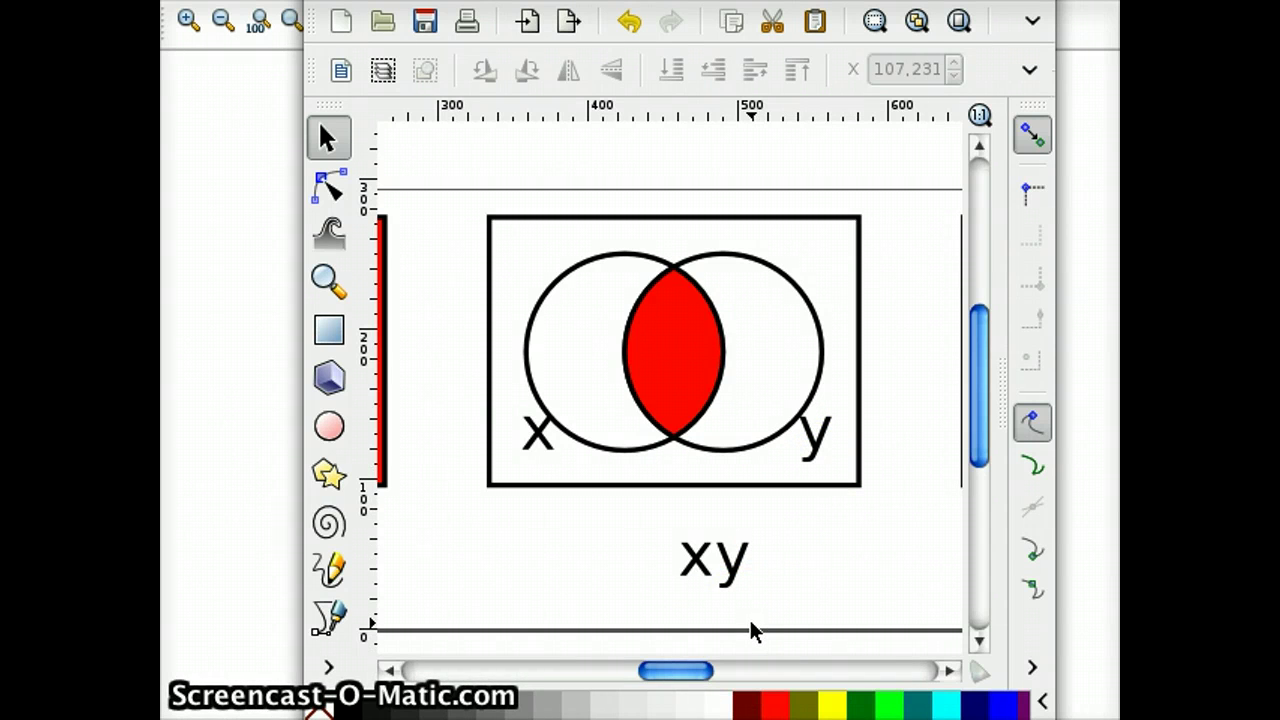
{"action": "left_click_drag", "start_coordinate": [678, 677], "coordinate": [631, 677]}
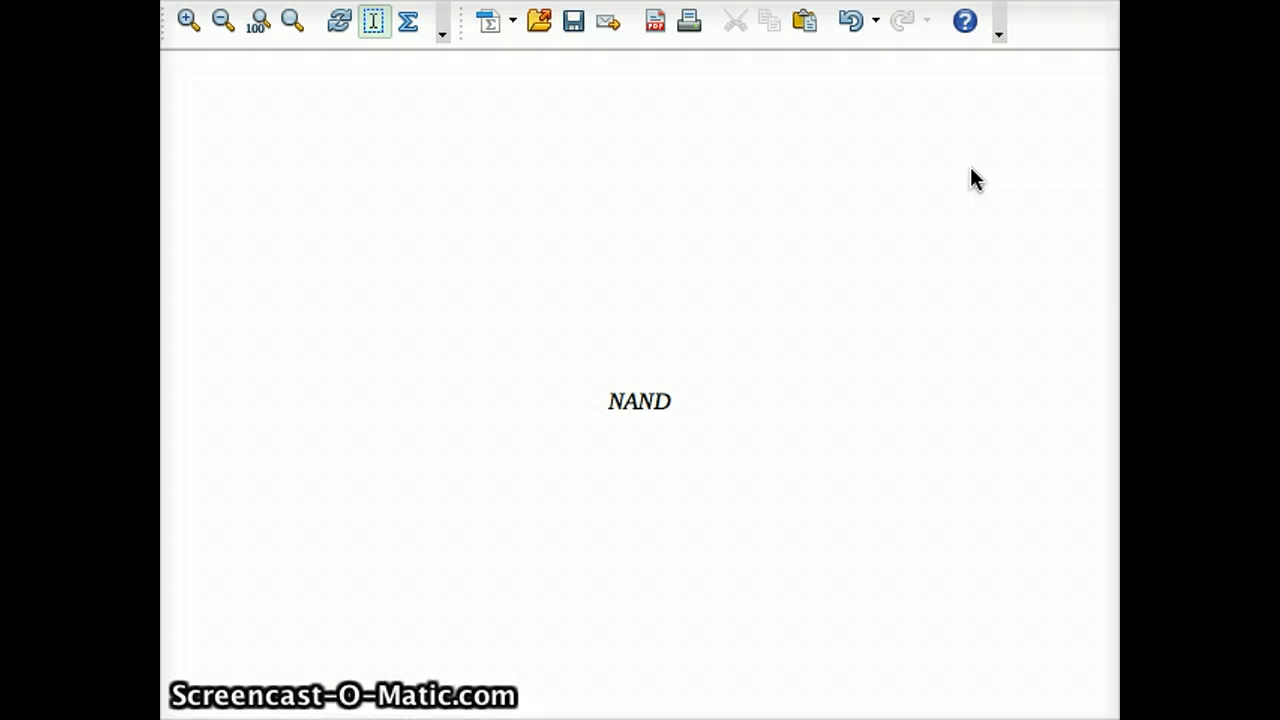
Return to the formula editor, replace NAND with AB and save the formula.
{"action": "left_click", "coordinate": [789, 654]}
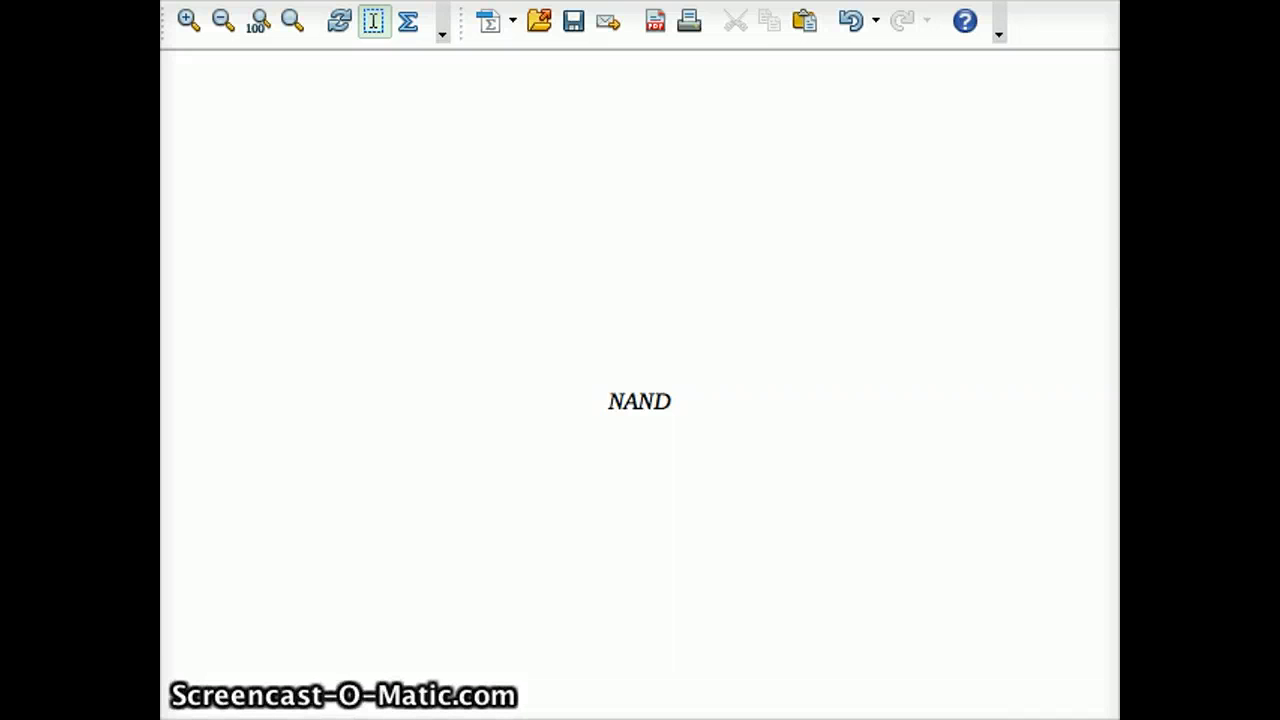
{"action": "key", "text": "BackSpace"}
{"action": "key", "text": "BackSpace"}
{"action": "key", "text": "BackSpace"}
{"action": "key", "text": "BackSpace"}
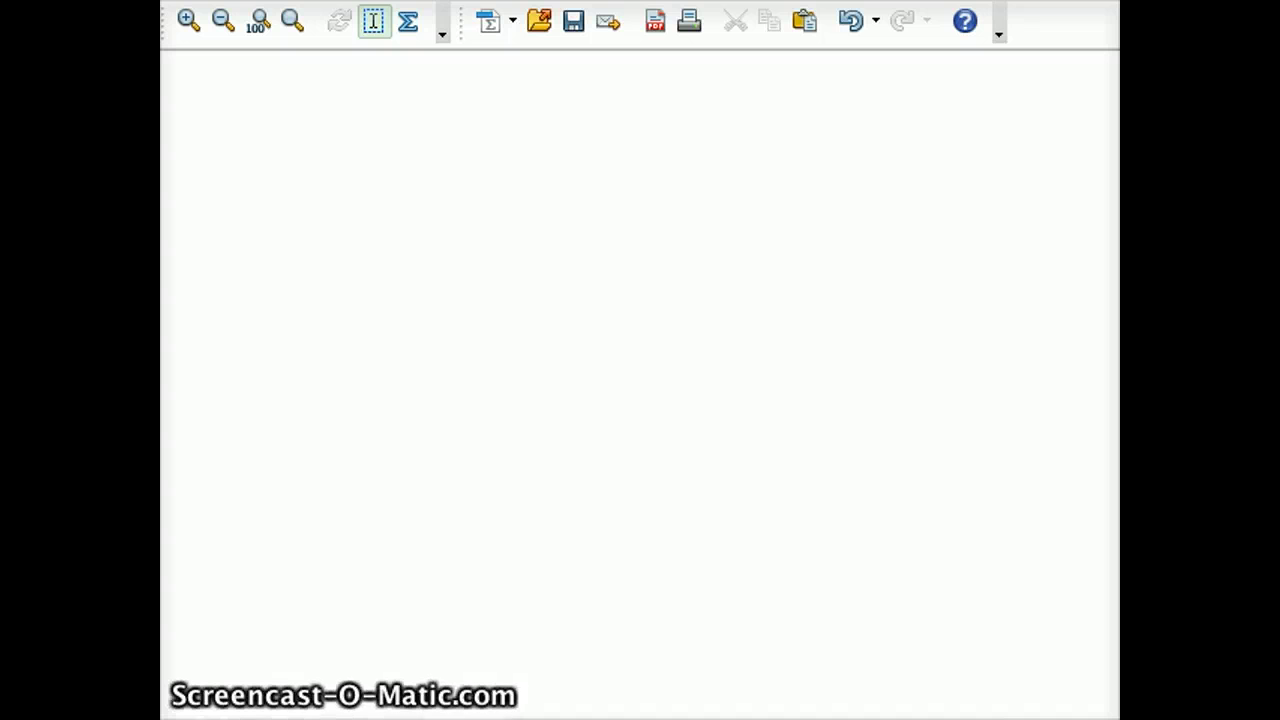
{"action": "type", "text": "AB"}
{"action": "key", "text": "ctrl+s"}
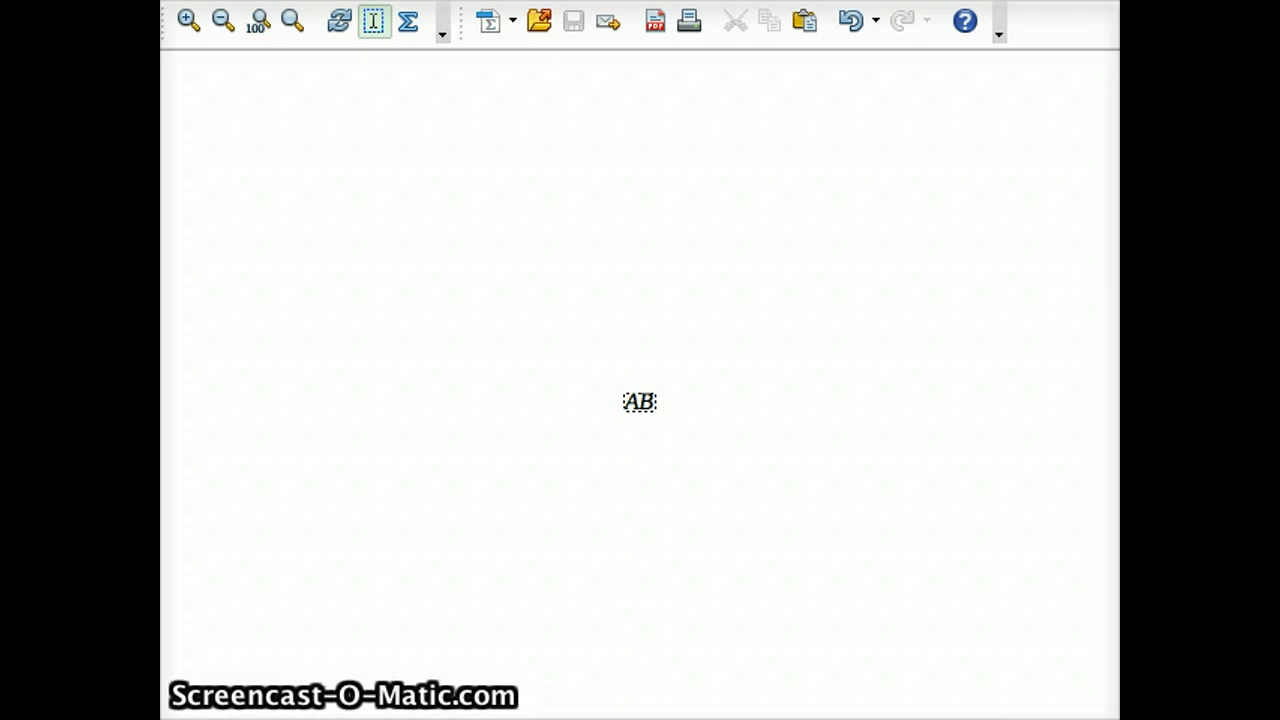
Insert a multiplication dot between A and B in the formula and remove the empty placeholders around it.
{"action": "left_click", "coordinate": [1100, 688]}
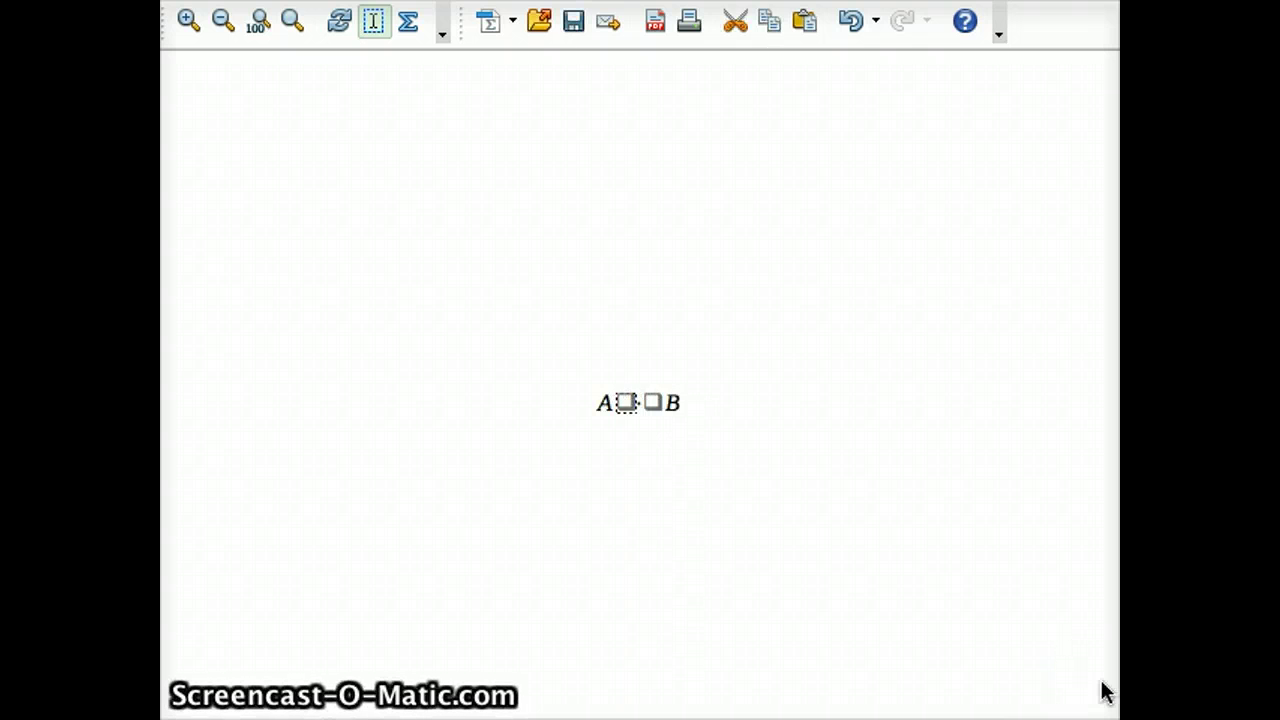
{"action": "key", "text": "BackSpace"}
{"action": "key", "text": "F4"}
{"action": "key", "text": "BackSpace"}
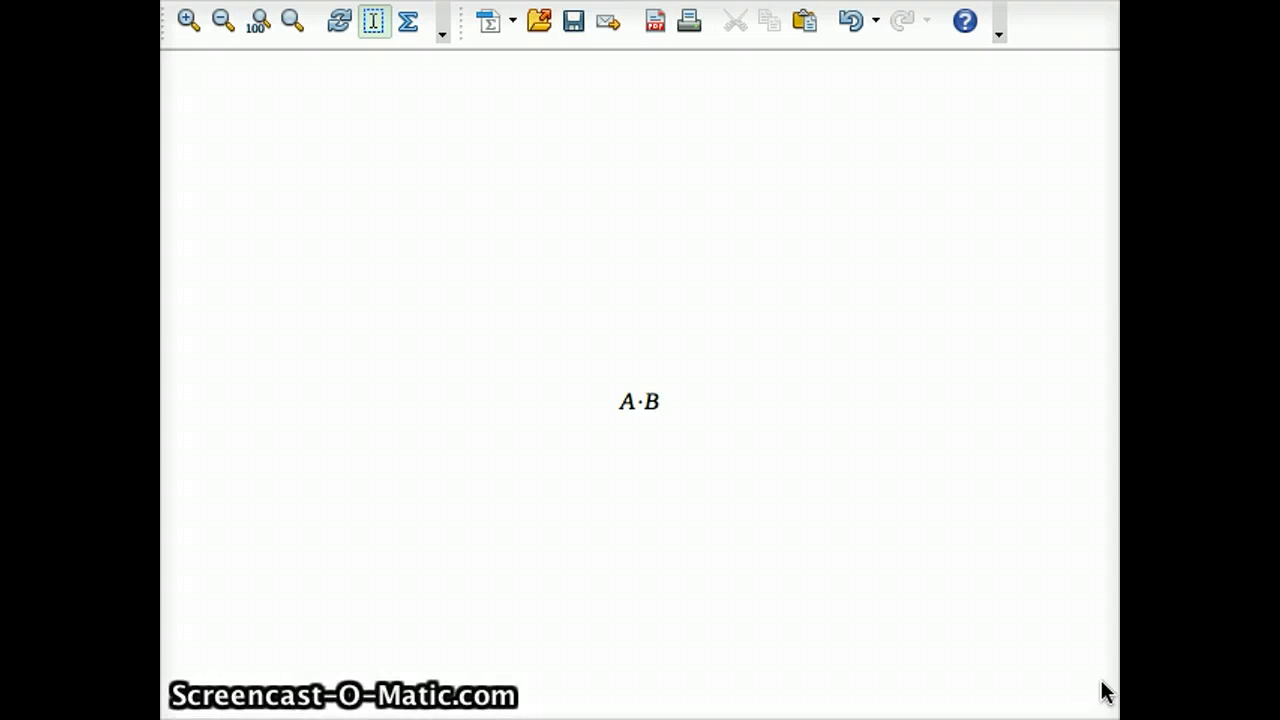
Change the formula to AB without the dot, with a single overline across both letters.
{"action": "key", "text": "ctrl+a"}
{"action": "key", "text": "BackSpace"}
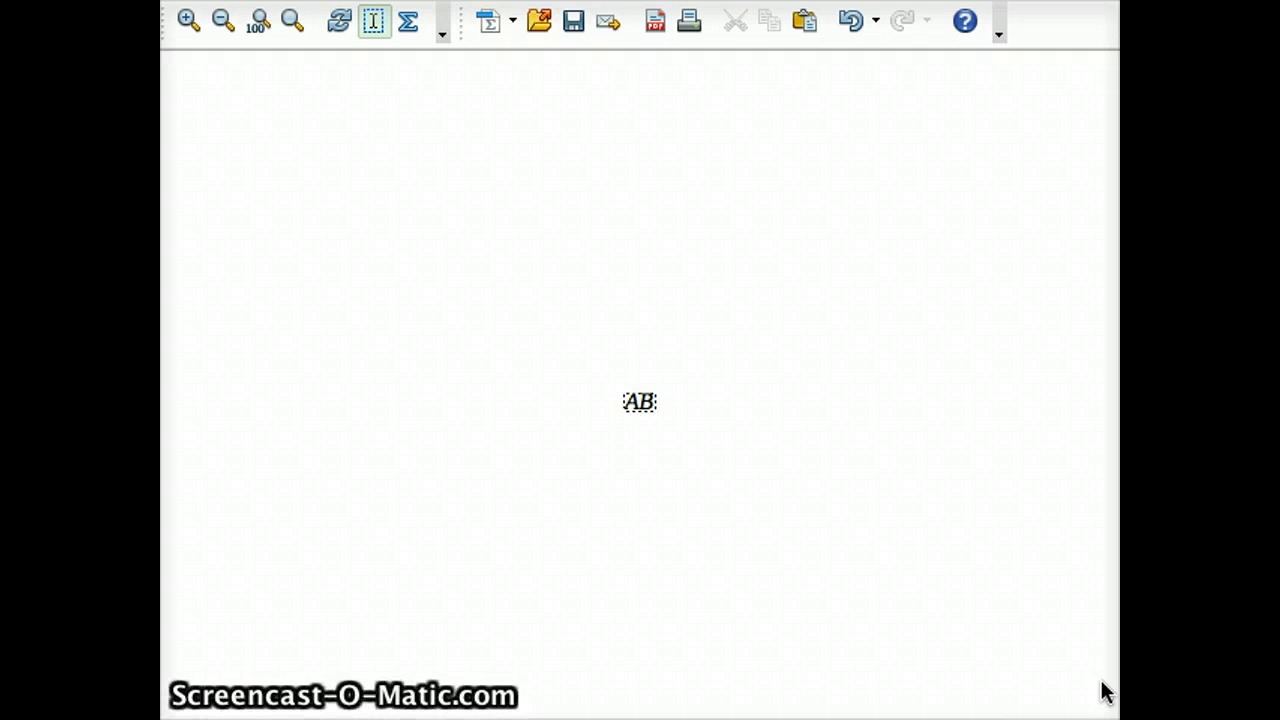
{"action": "type", "text": "overline"}
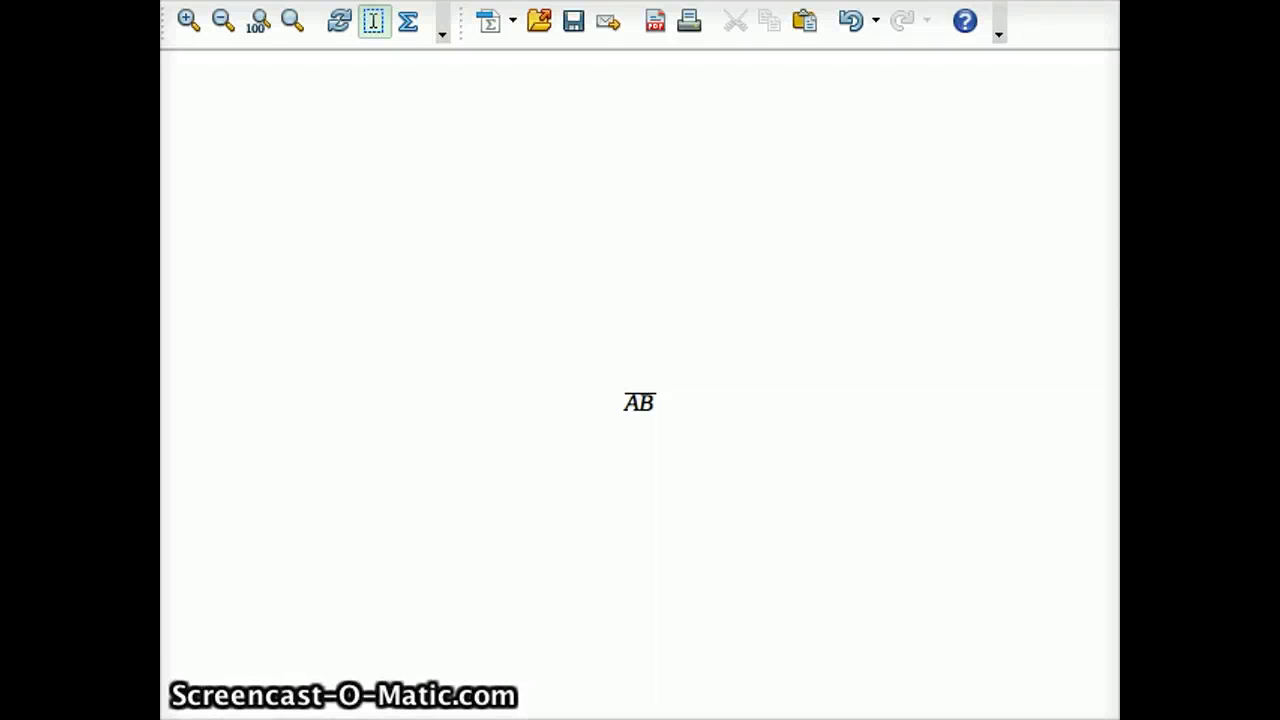
Switch to the Wikipedia article on De Morgan's laws and examine the two equations with operands A and B.
{"action": "left_click_drag", "start_coordinate": [1279, 100], "coordinate": [821, 41]}
{"action": "left_click", "coordinate": [825, 588]}
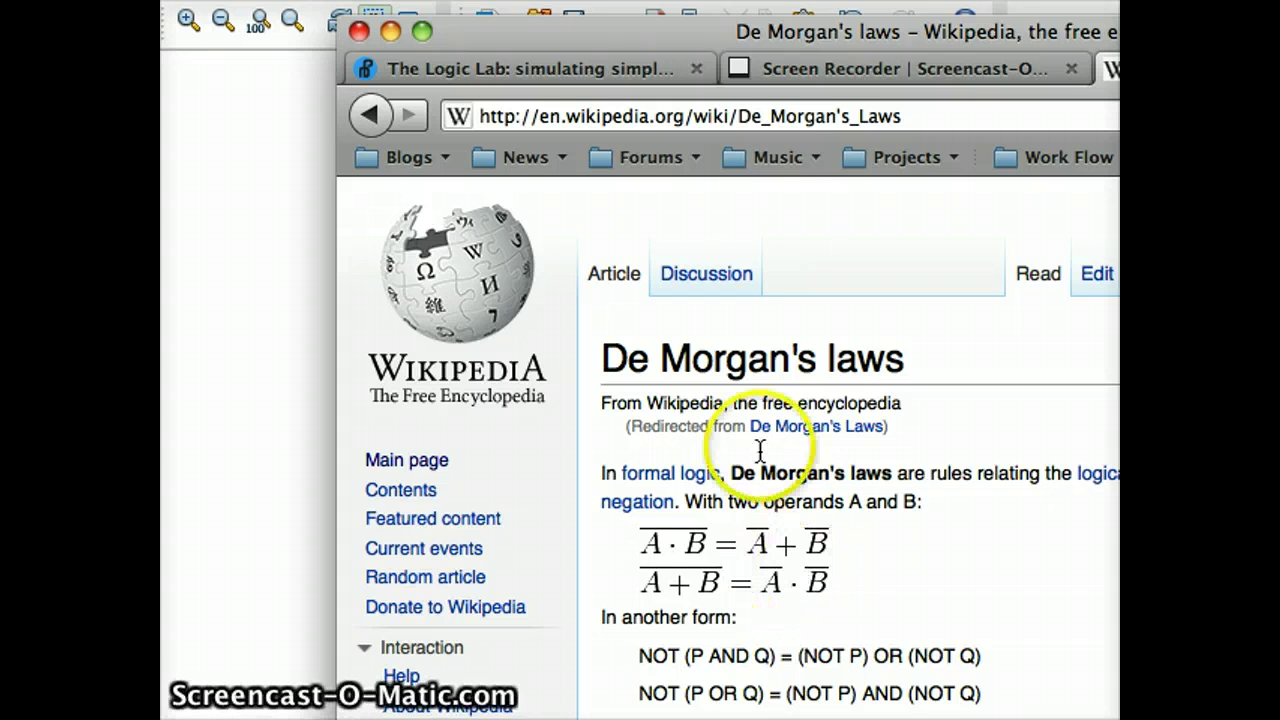
{"action": "left_click_drag", "start_coordinate": [645, 543], "coordinate": [681, 572]}
{"action": "left_click_drag", "start_coordinate": [762, 583], "coordinate": [825, 514]}
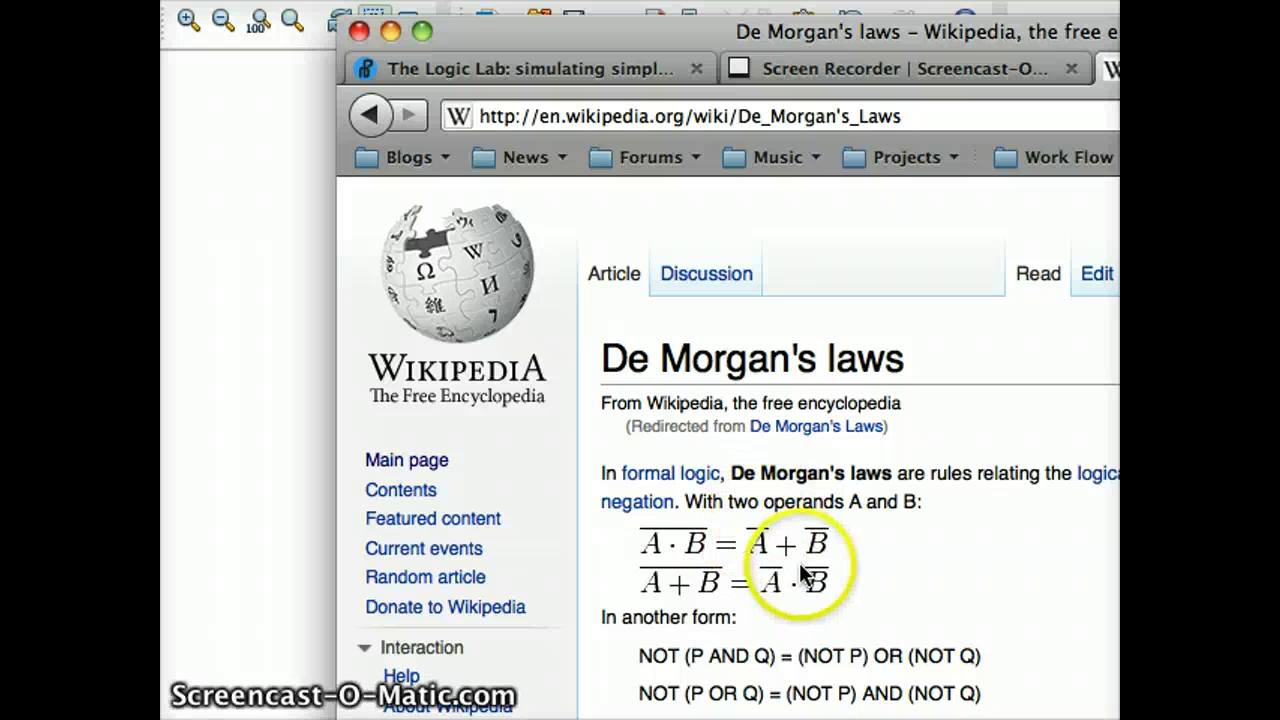
Return to the formula editor and rewrite the formula as overlined A plus overlined B.
{"action": "left_click_drag", "start_coordinate": [869, 36], "coordinate": [1279, 66]}
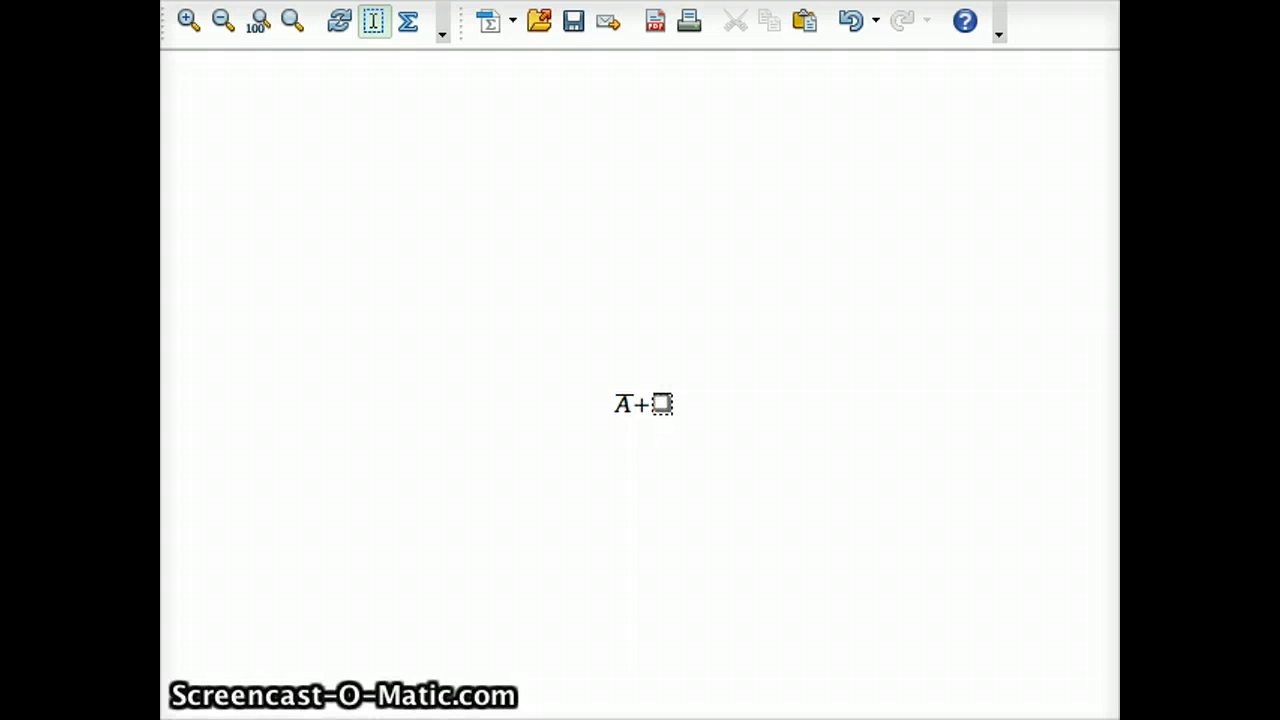
{"action": "type", "text": "B"}
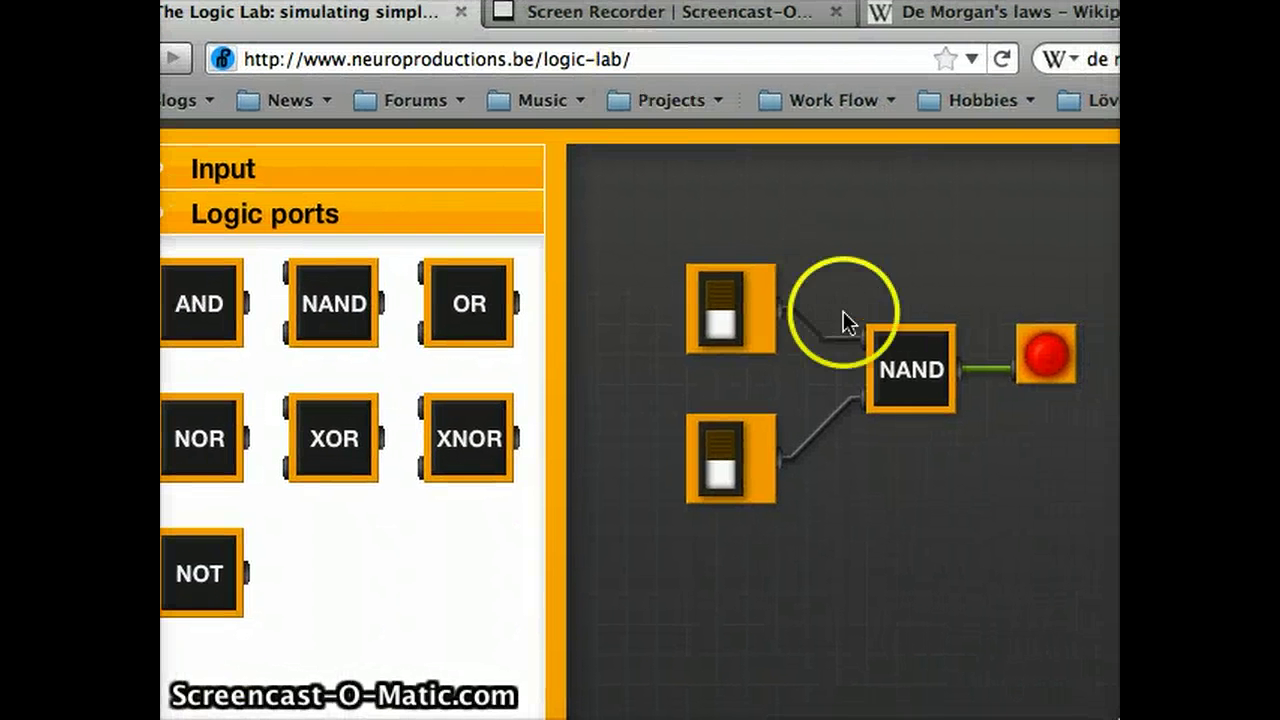
Switch to The Logic Lab and remove the NAND gate between the two switches and the lamp.
{"action": "left_click_drag", "start_coordinate": [920, 377], "coordinate": [981, 527]}
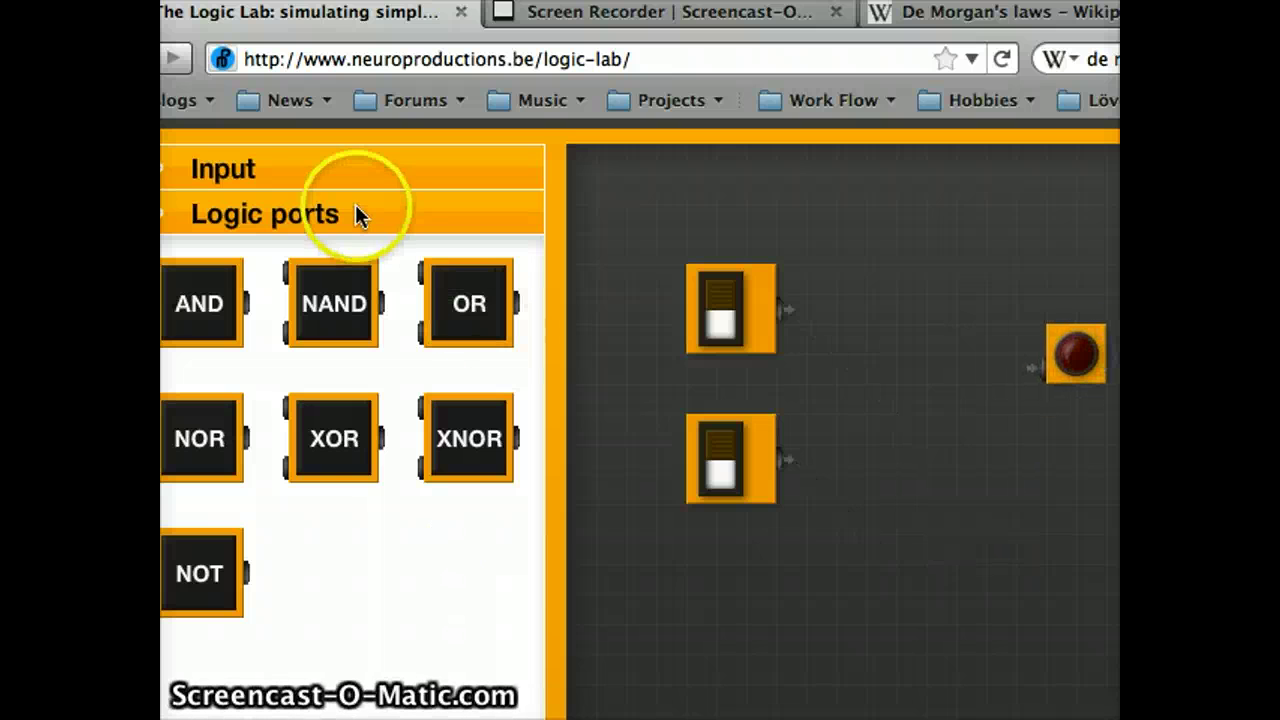
{"action": "left_click", "coordinate": [331, 176]}
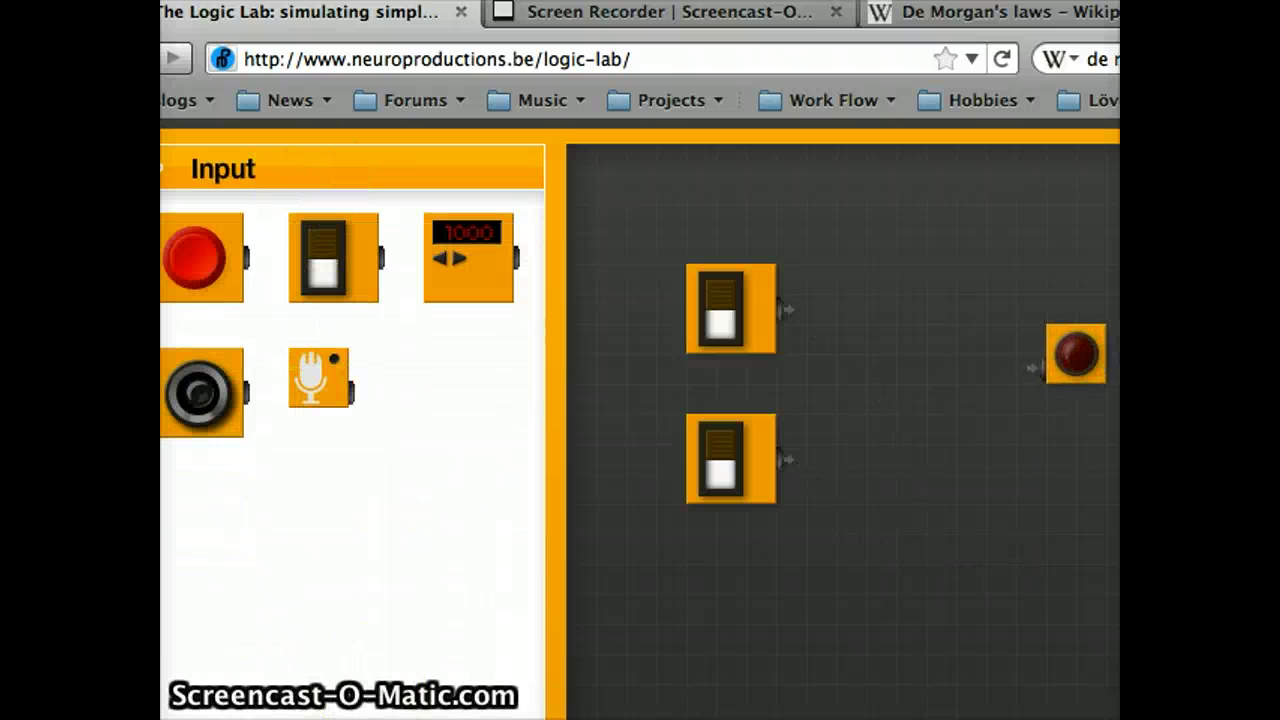
{"action": "left_click", "coordinate": [349, 712]}
Place two NOT gates beside the switches and wire each switch's output to its own NOT gate.
{"action": "left_click_drag", "start_coordinate": [189, 565], "coordinate": [875, 303]}
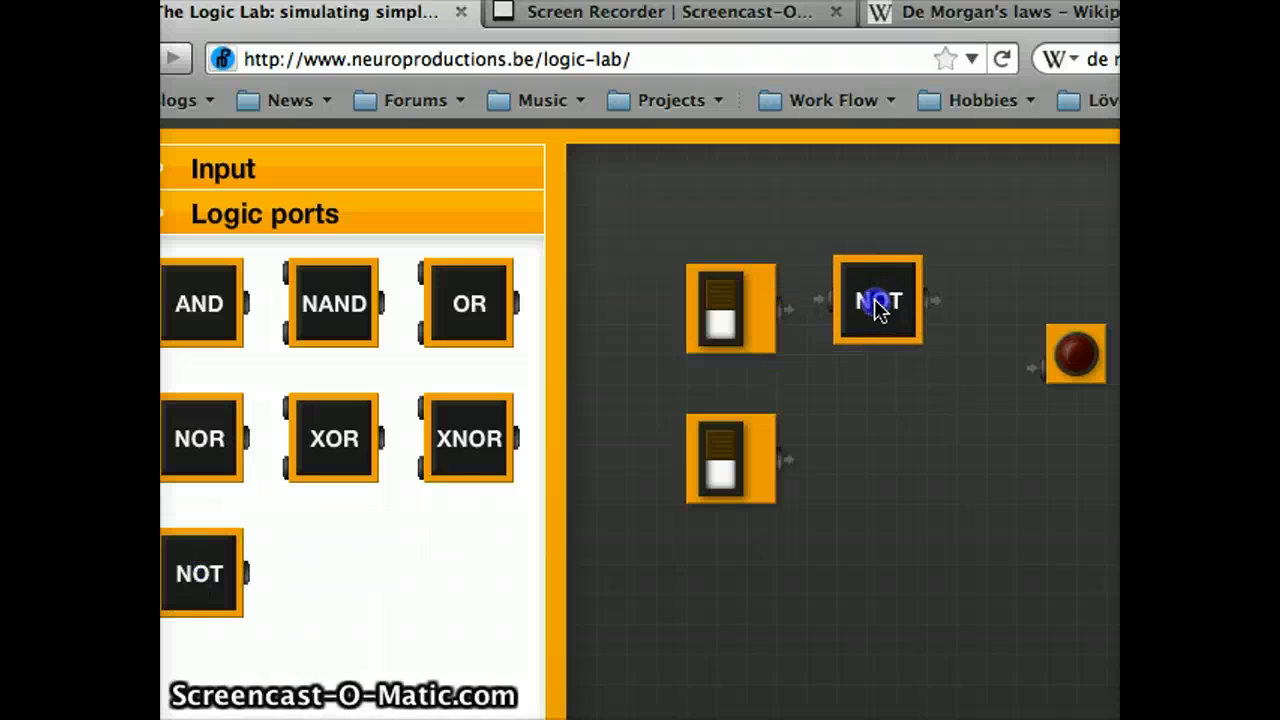
{"action": "left_click_drag", "start_coordinate": [788, 309], "coordinate": [829, 309]}
{"action": "left_click_drag", "start_coordinate": [220, 563], "coordinate": [904, 440]}
{"action": "left_click_drag", "start_coordinate": [790, 458], "coordinate": [837, 460]}
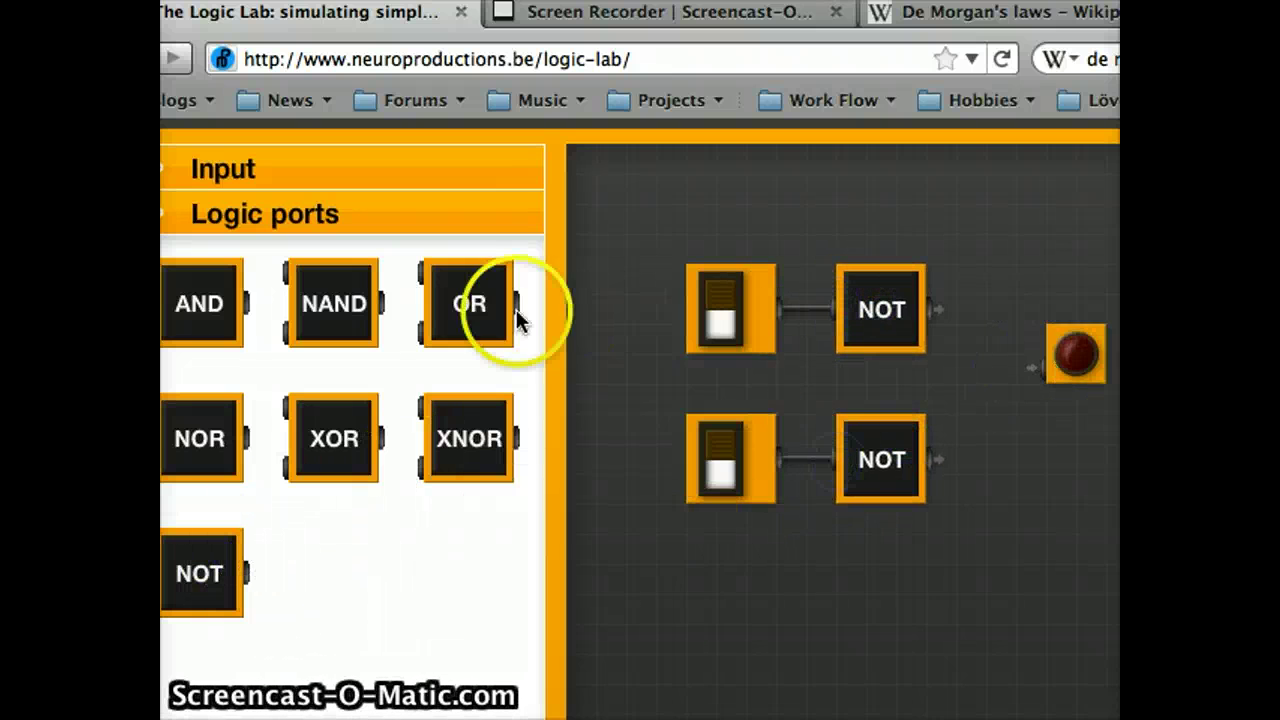
Place an OR gate, wire both NOT outputs to its inputs, and connect its output to the lamp.
{"action": "left_click_drag", "start_coordinate": [517, 322], "coordinate": [1115, 363]}
{"action": "left_click_drag", "start_coordinate": [445, 303], "coordinate": [975, 367]}
{"action": "left_click_drag", "start_coordinate": [937, 311], "coordinate": [948, 342]}
{"action": "left_click_drag", "start_coordinate": [937, 459], "coordinate": [946, 398]}
{"action": "left_click_drag", "start_coordinate": [1052, 370], "coordinate": [1080, 371]}
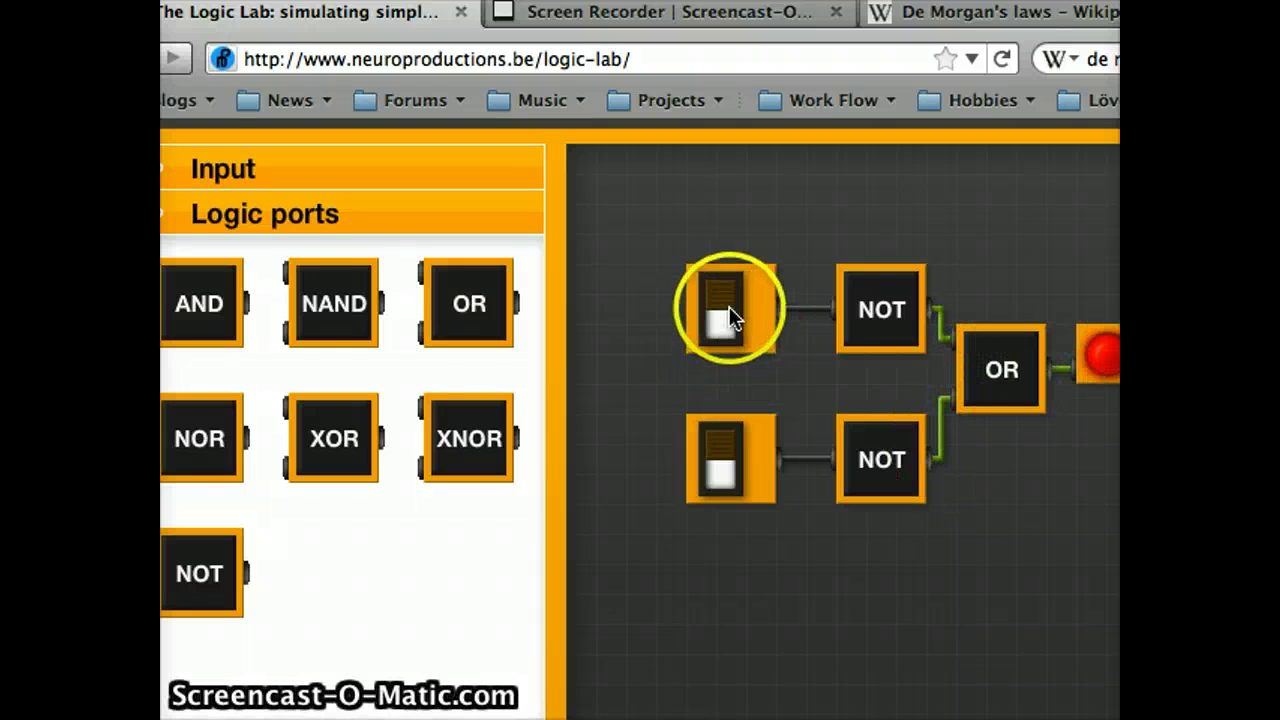
Test the NOT-OR circuit by toggling the two switches through different combinations, then return to the formula editor.
{"action": "mouse_move", "coordinate": [725, 309]}
{"action": "left_mouse_down"}
{"action": "mouse_move", "coordinate": [715, 327]}
{"action": "mouse_move", "coordinate": [735, 315]}
{"action": "left_mouse_up"}
{"action": "left_click", "coordinate": [728, 463]}
{"action": "left_click_drag", "start_coordinate": [735, 438], "coordinate": [724, 453]}
{"action": "left_click_drag", "start_coordinate": [721, 315], "coordinate": [721, 315]}
{"action": "left_click", "coordinate": [729, 443]}
{"action": "left_click_drag", "start_coordinate": [886, 349], "coordinate": [905, 348]}
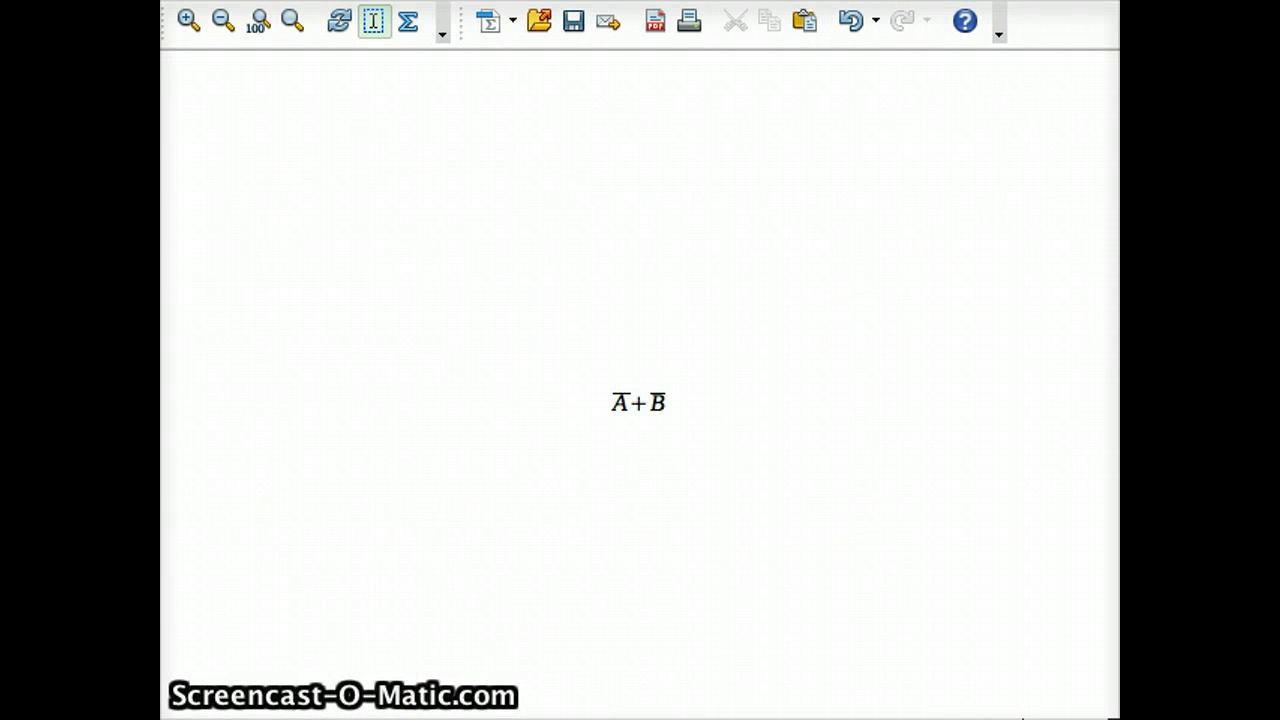
Switch to an untitled text document, enter the heading "Teacher" and start a new line.
{"action": "left_click", "coordinate": [983, 315]}
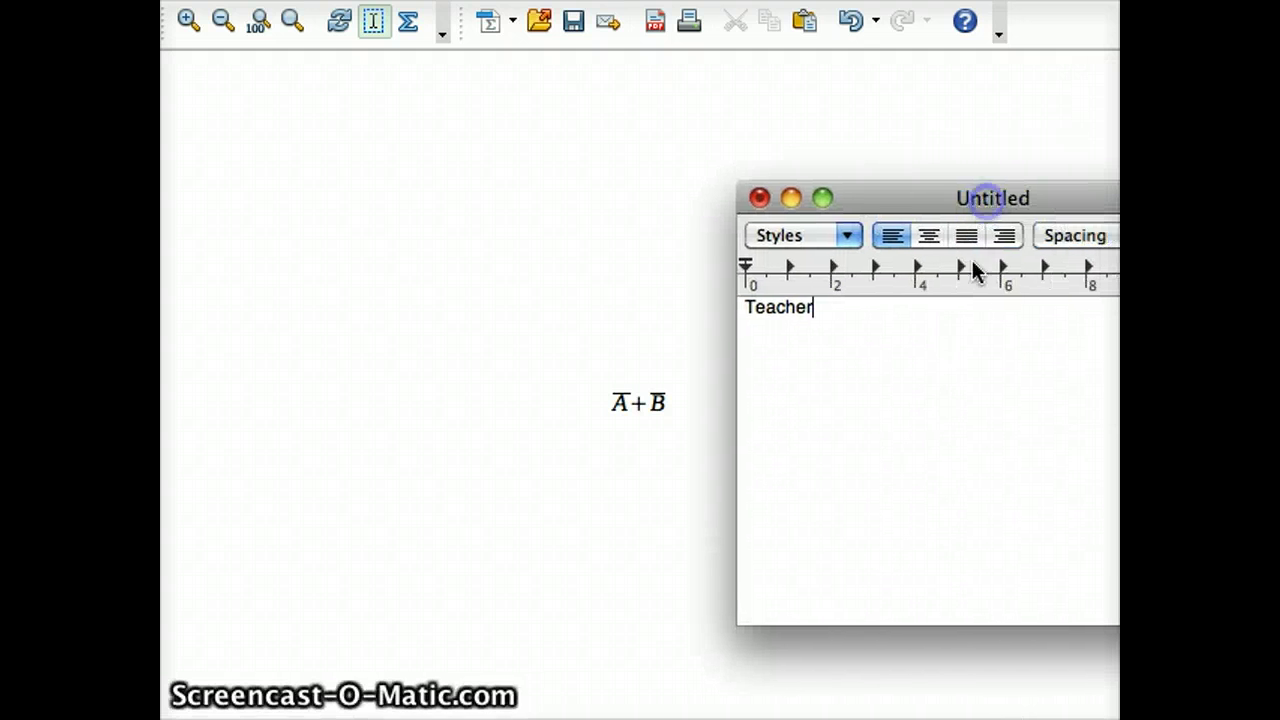
{"action": "key", "text": "Return"}
{"action": "type", "text": "Pick up"}
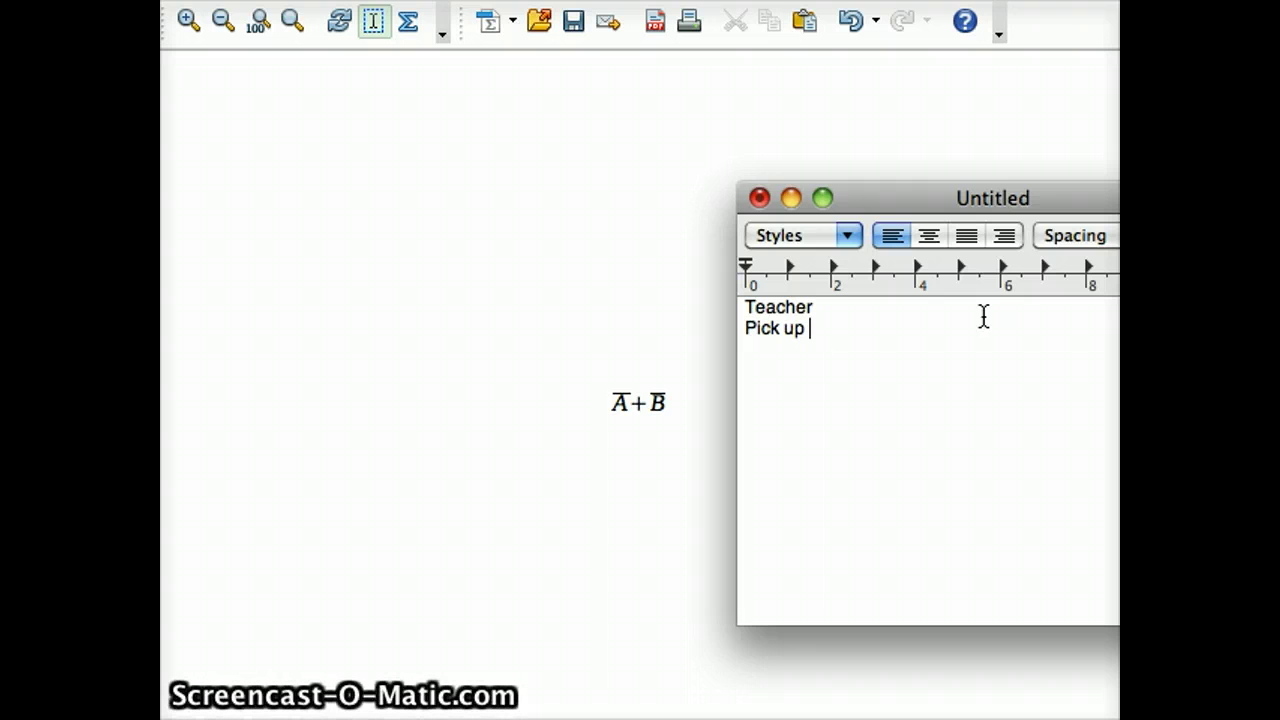
{"action": "key", "text": "BackSpace"}
{"action": "key", "text": "BackSpace"}
{"action": "key", "text": "BackSpace"}
{"action": "key", "text": "BackSpace"}
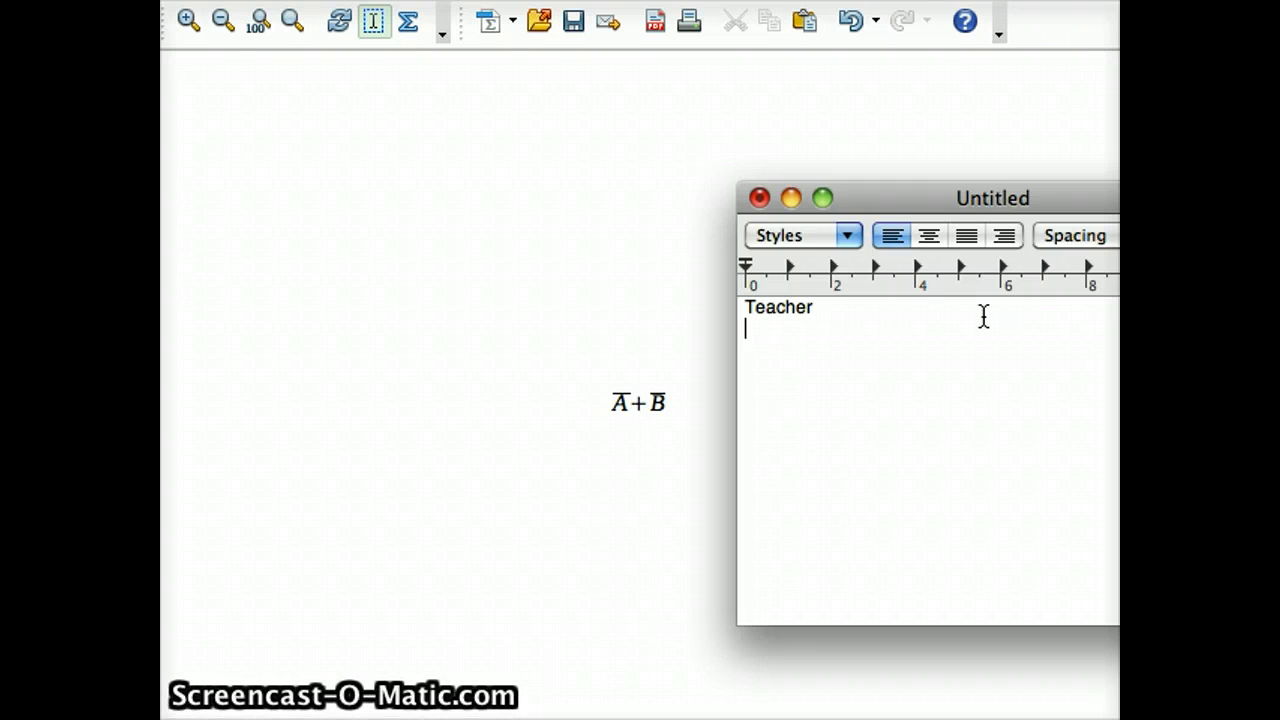
Write "Don't pick up your pencils, or Don't pick up your pens" under Teacher and bring the full line into view.
{"action": "type", "text": "Don't pick up your pe"}
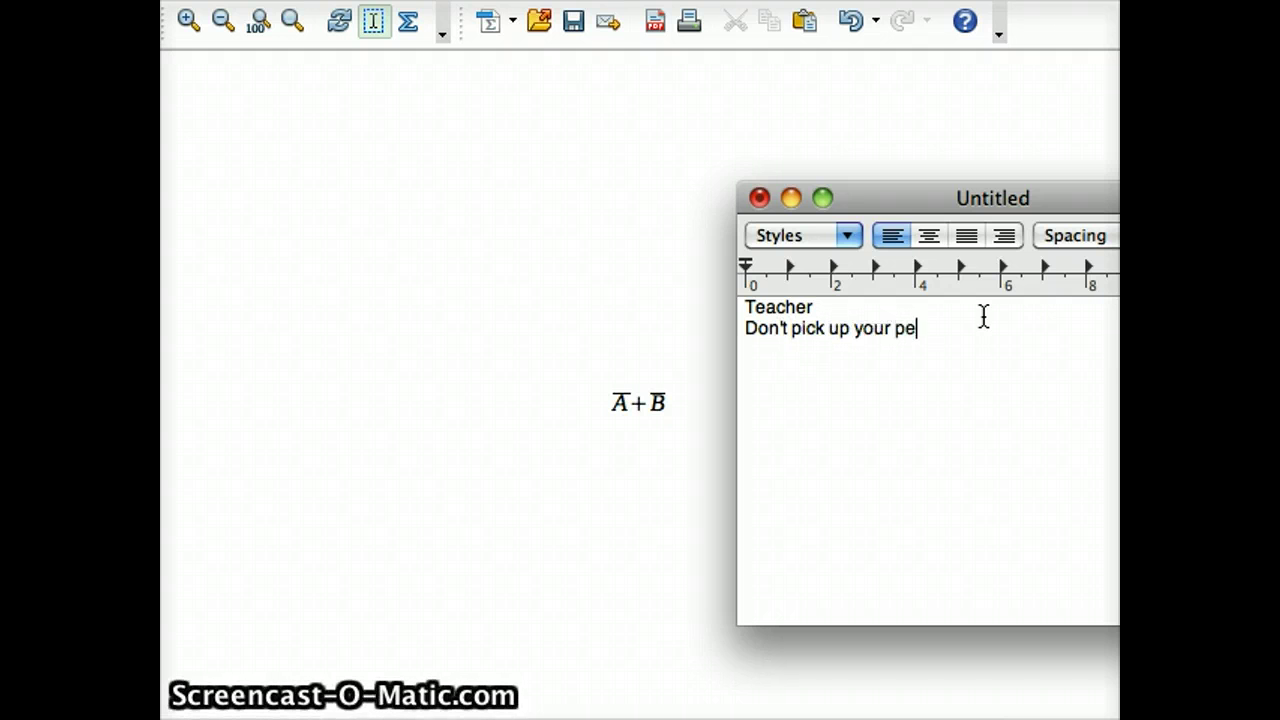
{"action": "type", "text": "ncils, "}
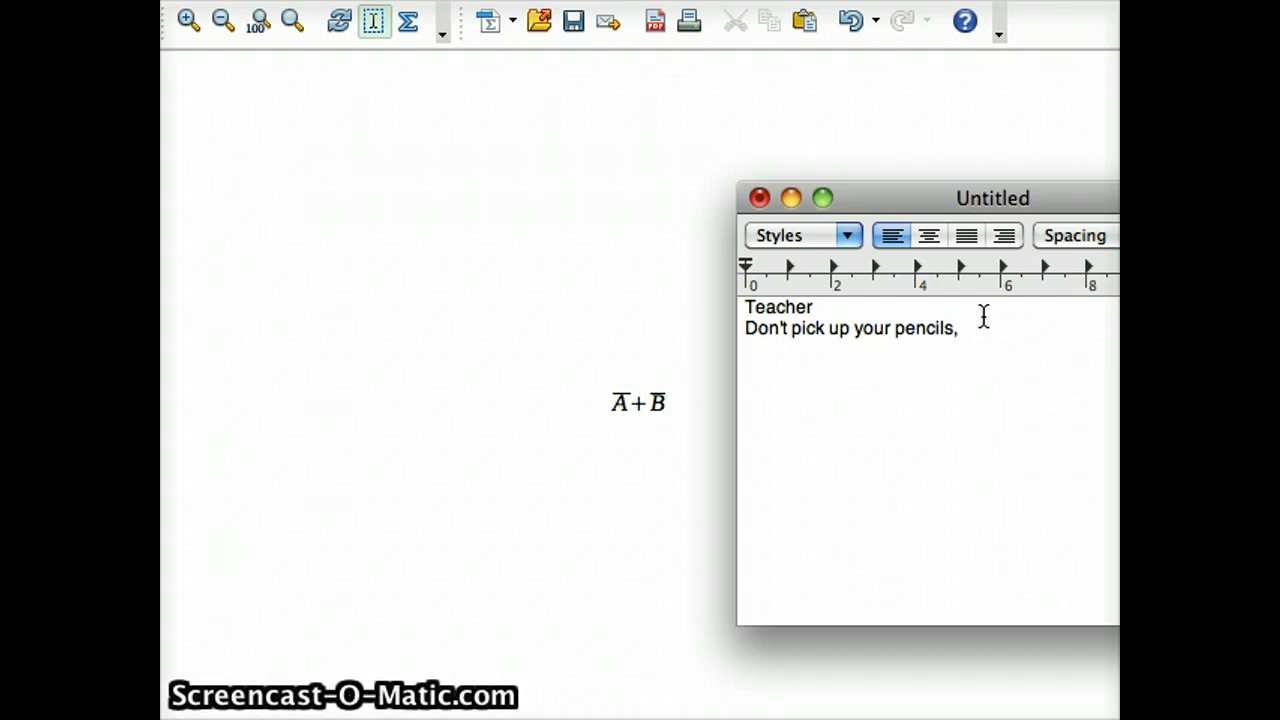
{"action": "type", "text": "or Don't"}
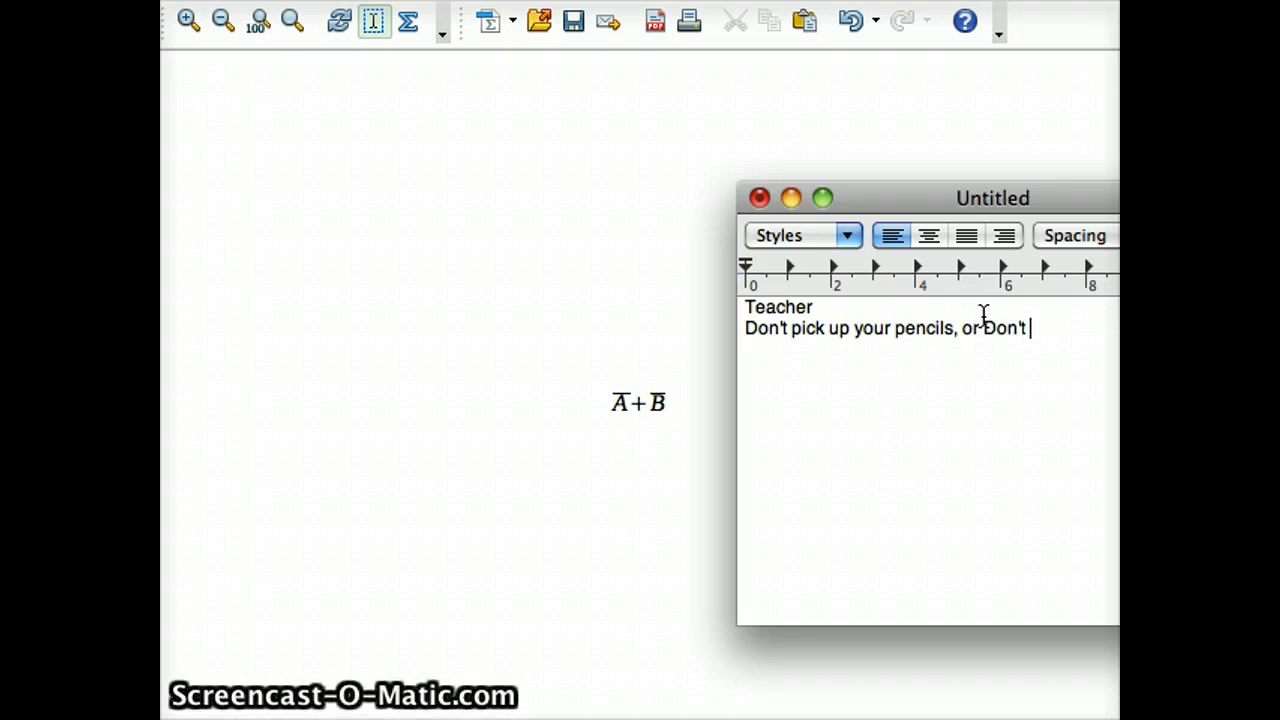
{"action": "type", "text": " pick"}
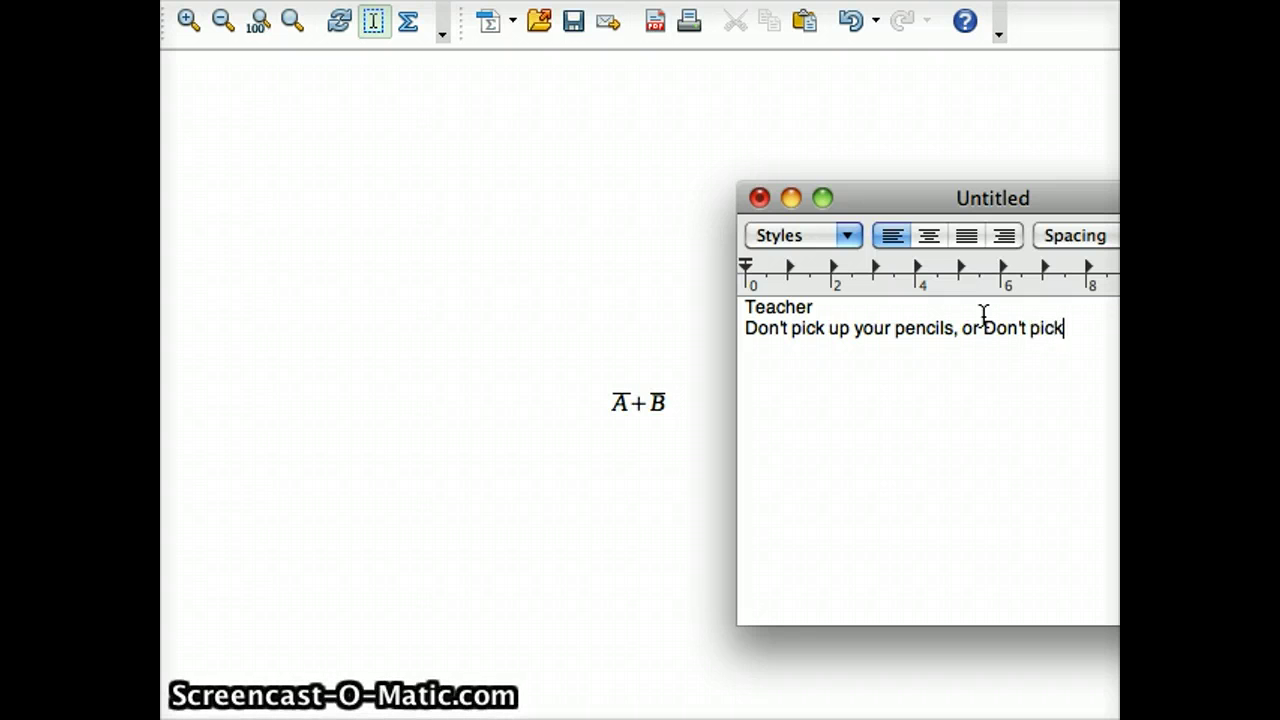
{"action": "type", "text": " up you"}
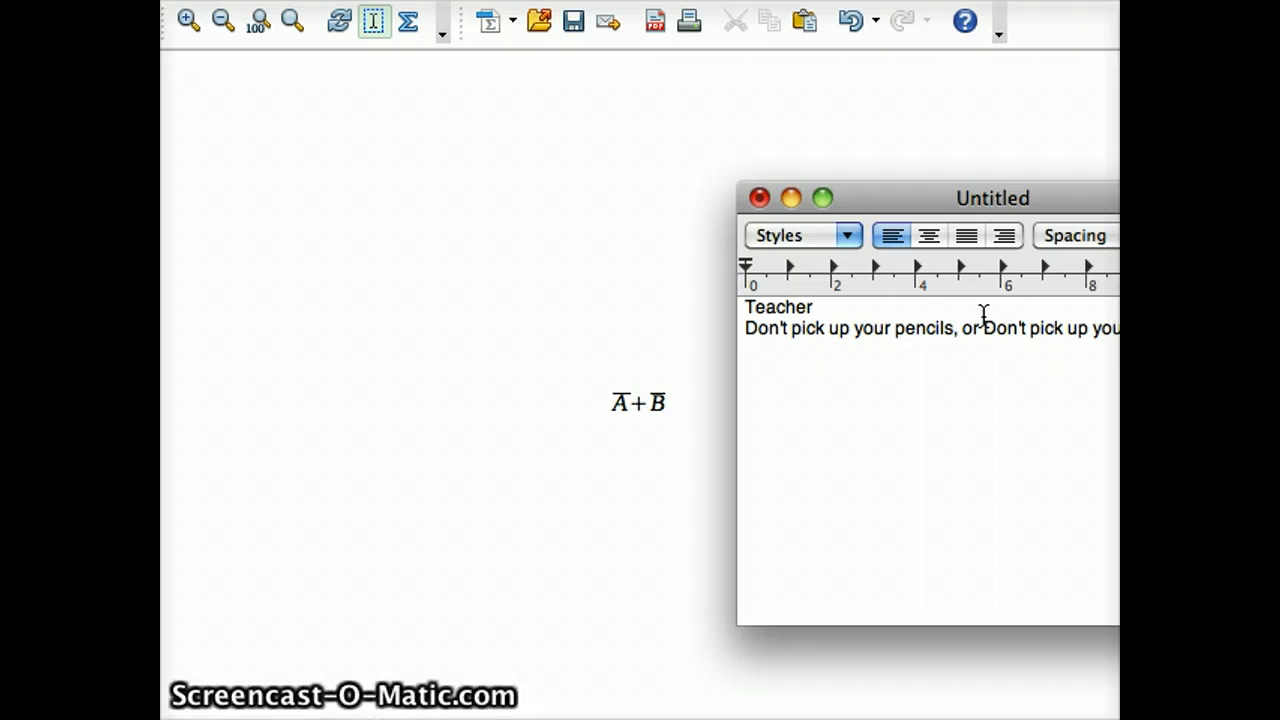
{"action": "left_click_drag", "start_coordinate": [1057, 194], "coordinate": [916, 194]}
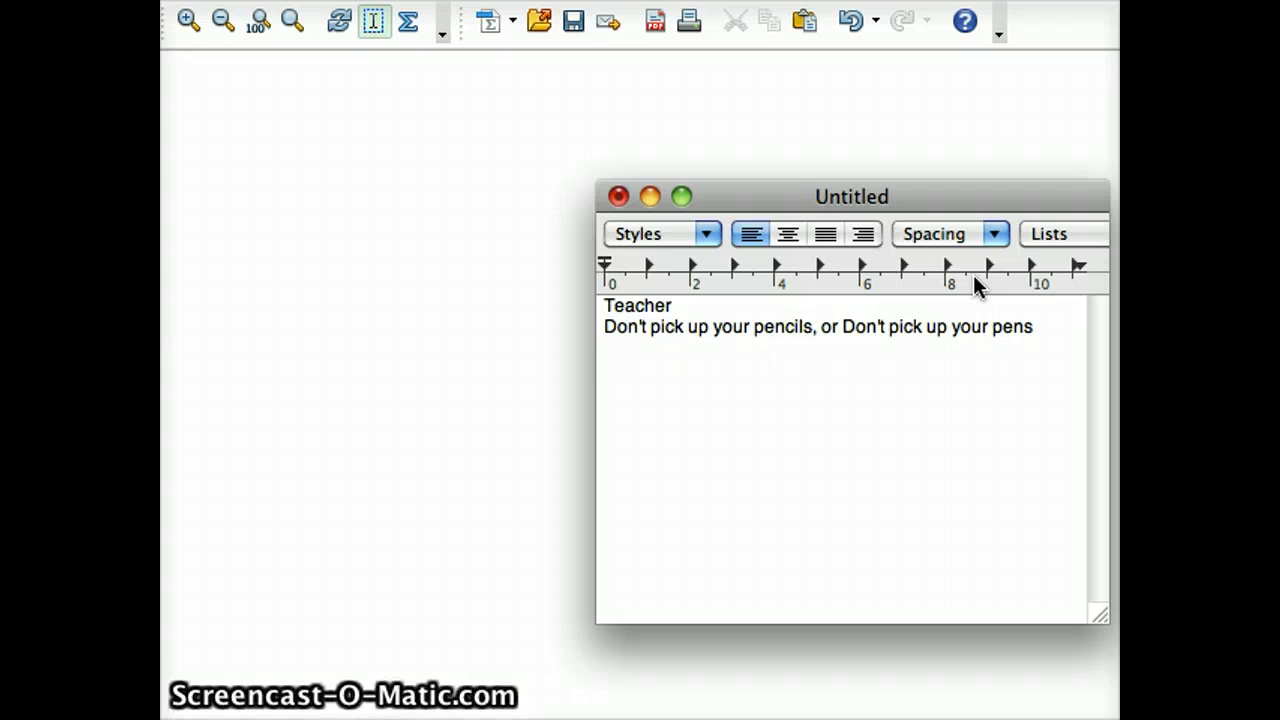
{"action": "type", "text": "Pens"}
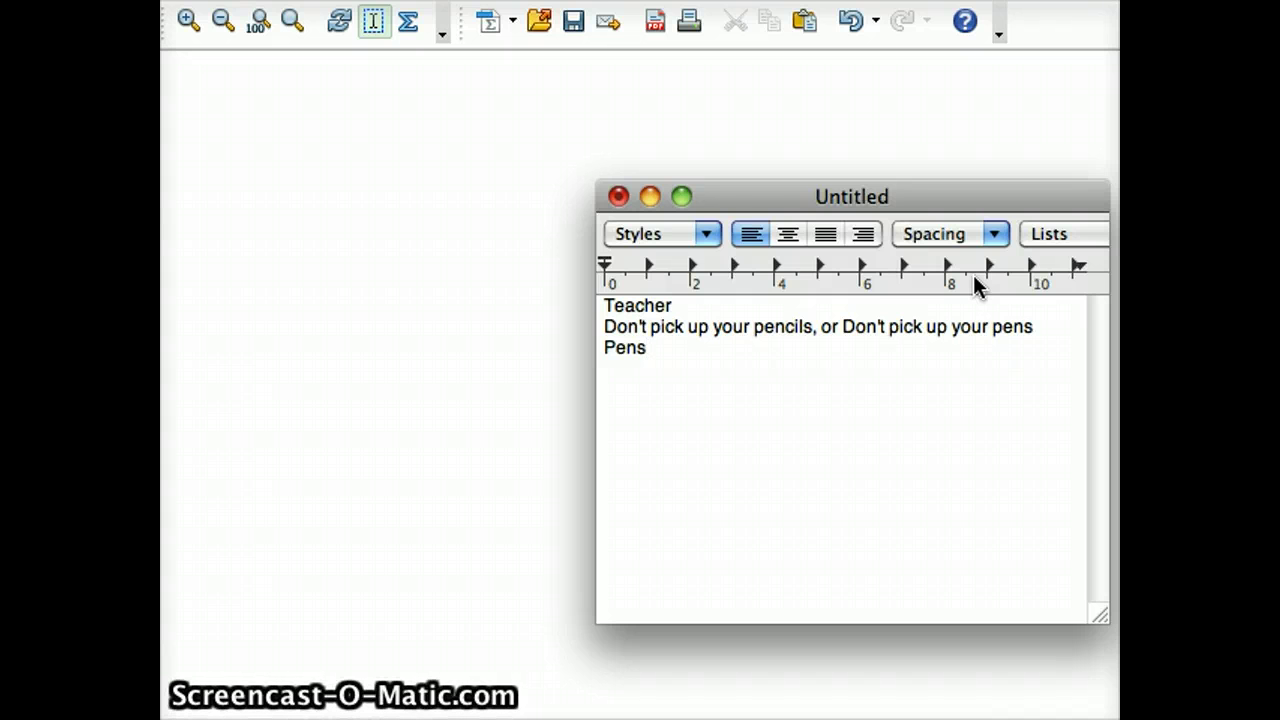
{"action": "key", "text": "BackSpace"}
{"action": "key", "text": "BackSpace"}
Write "Nothing" on the line below the teacher's instruction.
{"action": "type", "text": "Nothing"}
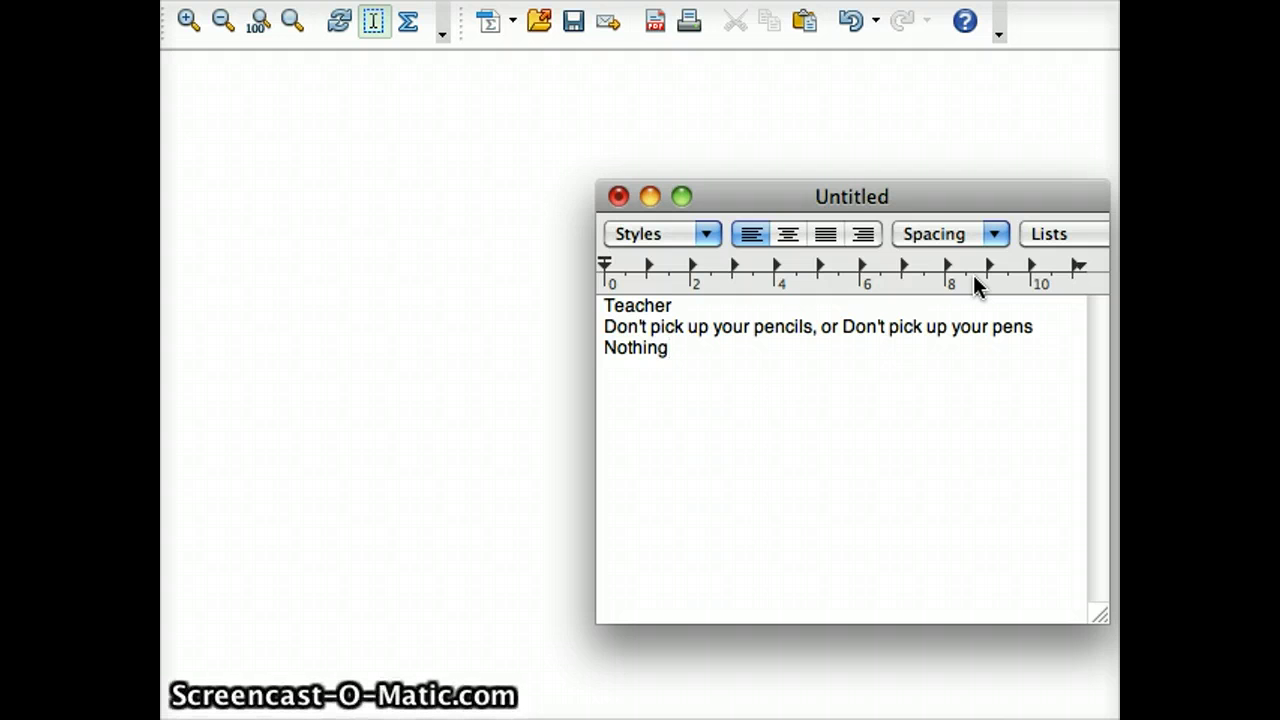
Move the text document aside, switch to the Wikipedia NAND article and examine the input and output rows of its truth table.
{"action": "left_click_drag", "start_coordinate": [862, 195], "coordinate": [1279, 60]}
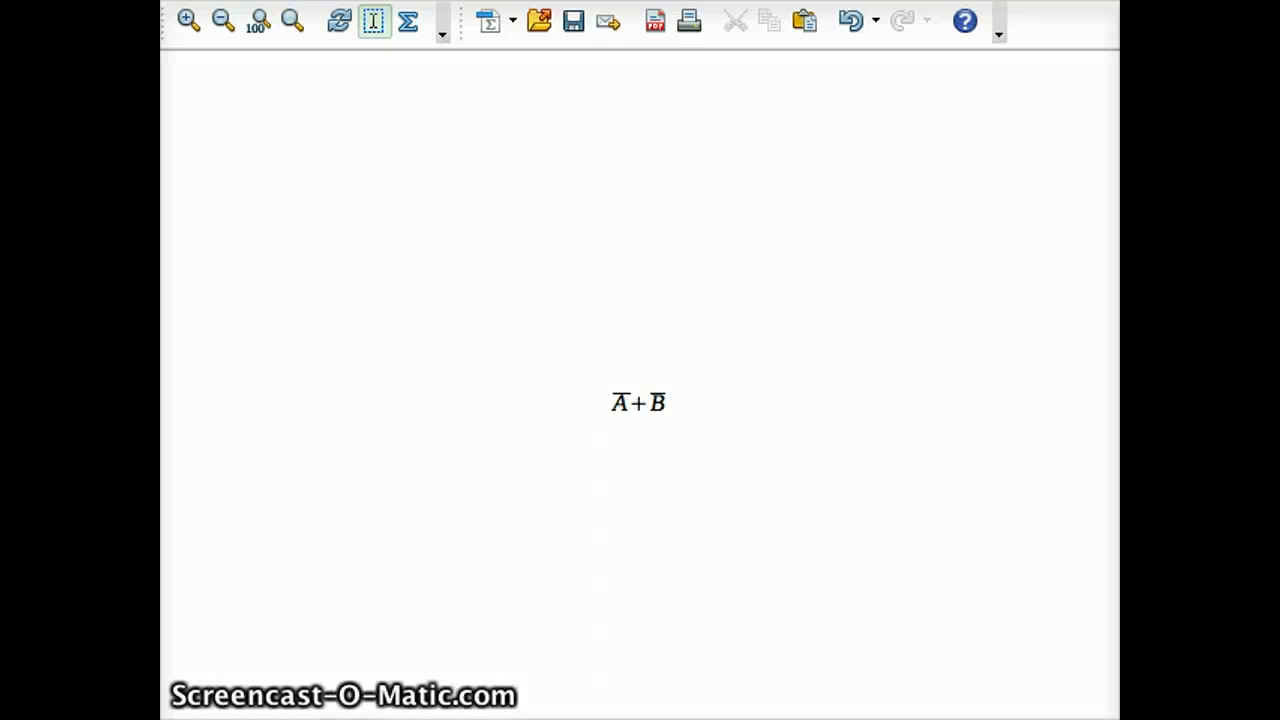
{"action": "mouse_move", "coordinate": [1279, 20]}
{"action": "left_mouse_down"}
{"action": "mouse_move", "coordinate": [1279, 8]}
{"action": "mouse_move", "coordinate": [740, 12]}
{"action": "mouse_move", "coordinate": [766, 0]}
{"action": "left_mouse_up"}
{"action": "left_click", "coordinate": [180, 82]}
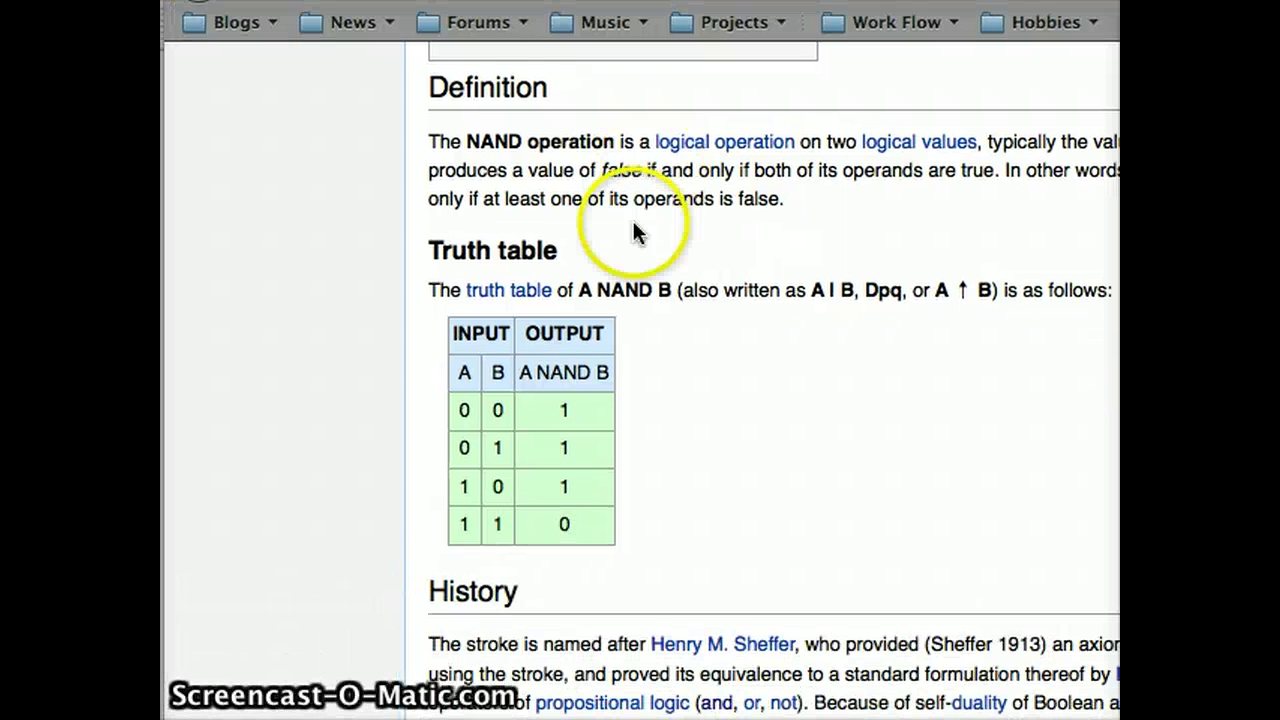
{"action": "left_click", "coordinate": [456, 406]}
{"action": "mouse_move", "coordinate": [460, 410]}
{"action": "left_mouse_down"}
{"action": "mouse_move", "coordinate": [491, 486]}
{"action": "mouse_move", "coordinate": [466, 411]}
{"action": "left_mouse_up"}
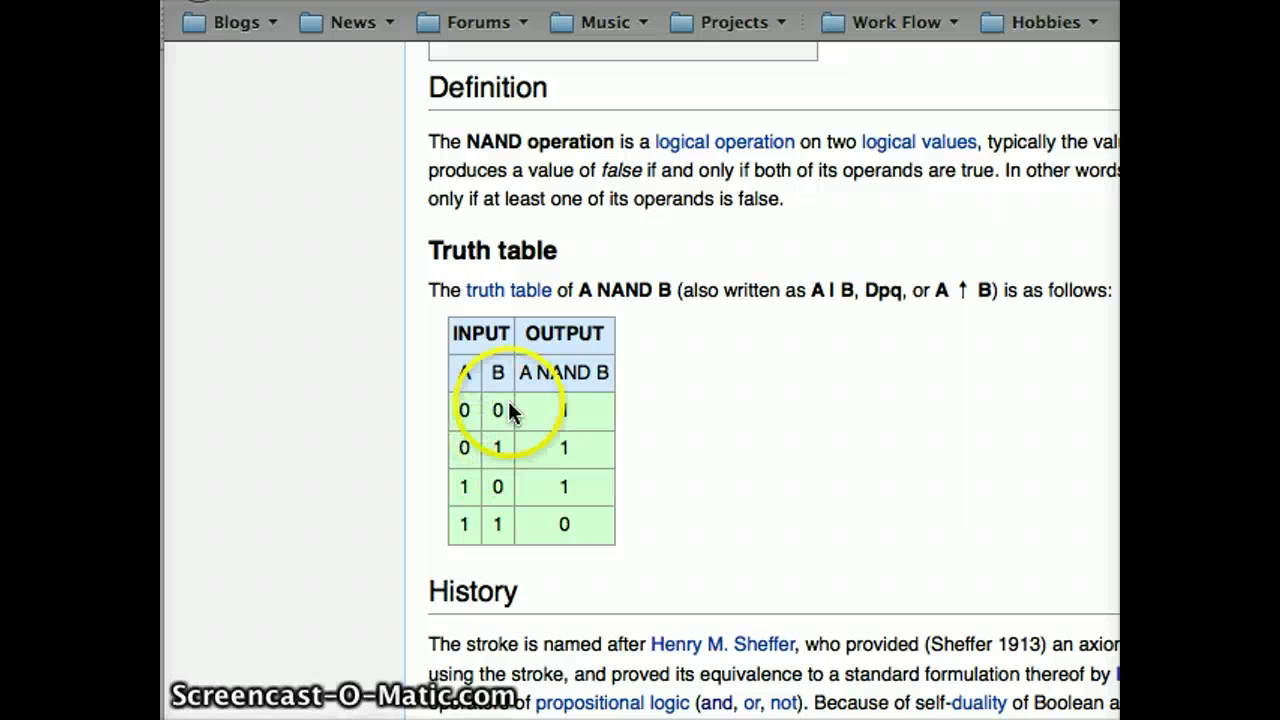
{"action": "left_click_drag", "start_coordinate": [567, 487], "coordinate": [567, 394]}
{"action": "left_click", "coordinate": [564, 394]}
{"action": "left_click_drag", "start_coordinate": [464, 527], "coordinate": [545, 520]}
{"action": "double_click", "coordinate": [565, 524]}
{"action": "left_click", "coordinate": [861, 505]}
{"action": "left_click", "coordinate": [854, 423]}
Return to the Logic Lab and remove the NOT and OR gates between the switches and the lamp.
{"action": "left_click_drag", "start_coordinate": [500, 2], "coordinate": [1279, 155]}
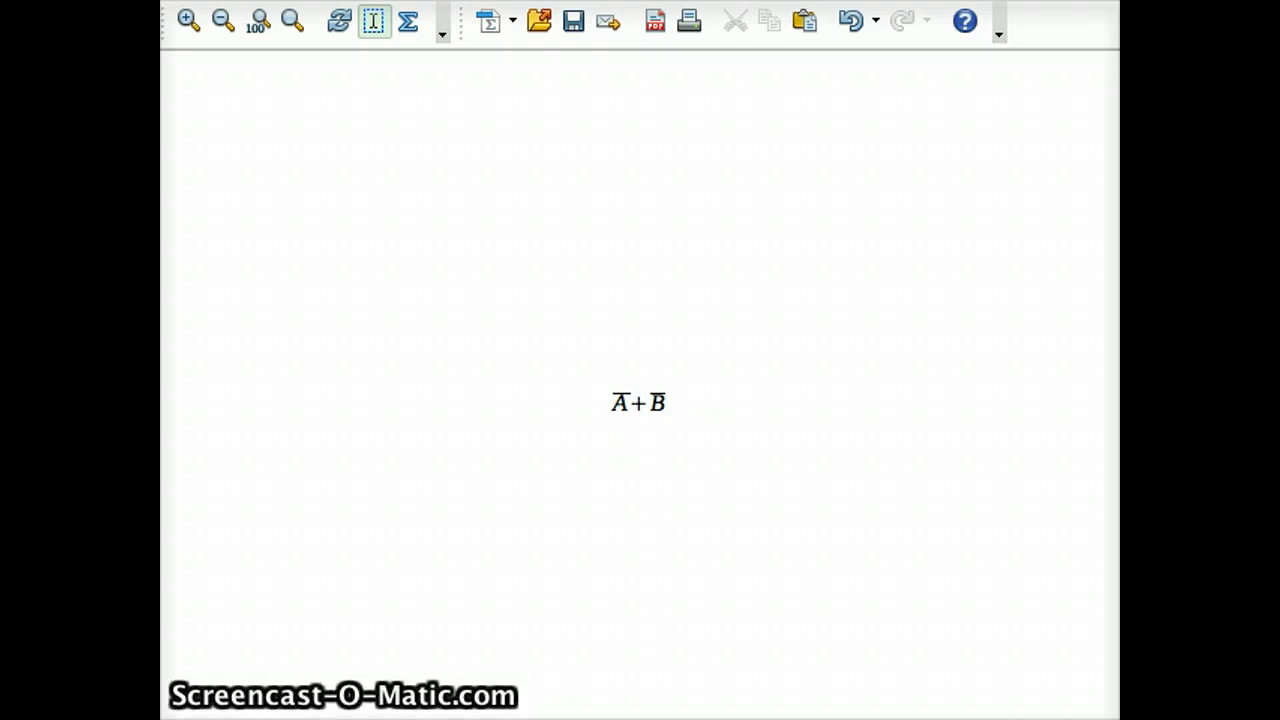
{"action": "left_click_drag", "start_coordinate": [1279, 29], "coordinate": [328, 0]}
{"action": "left_click_drag", "start_coordinate": [871, 337], "coordinate": [420, 530]}
{"action": "left_click_drag", "start_coordinate": [823, 478], "coordinate": [391, 566]}
{"action": "left_click_drag", "start_coordinate": [971, 420], "coordinate": [370, 566]}
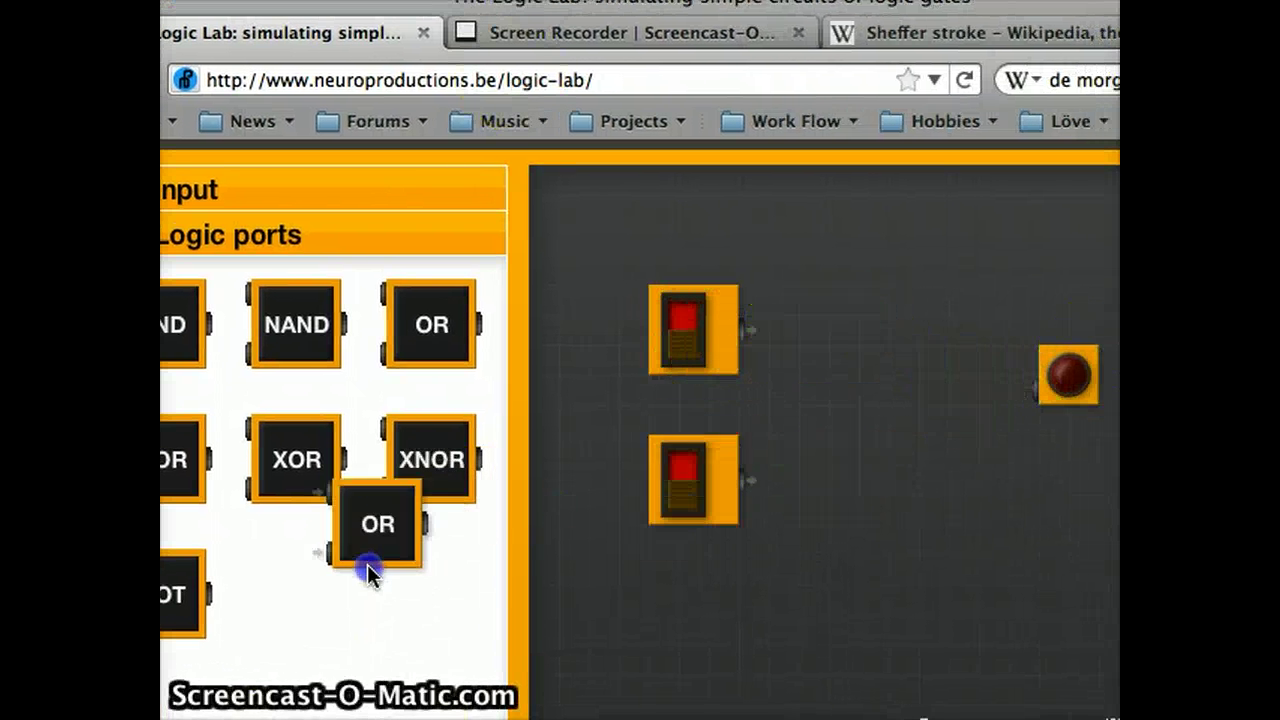
Turn off both switches and place a NAND gate between the switches and the lamp.
{"action": "left_click", "coordinate": [683, 328]}
{"action": "left_click", "coordinate": [681, 495]}
{"action": "left_click_drag", "start_coordinate": [298, 338], "coordinate": [874, 423]}
Switch to the Sheffer stroke article, enter NAND as the search term and find the operators expressed in terms of NAND.
{"action": "left_click", "coordinate": [903, 34]}
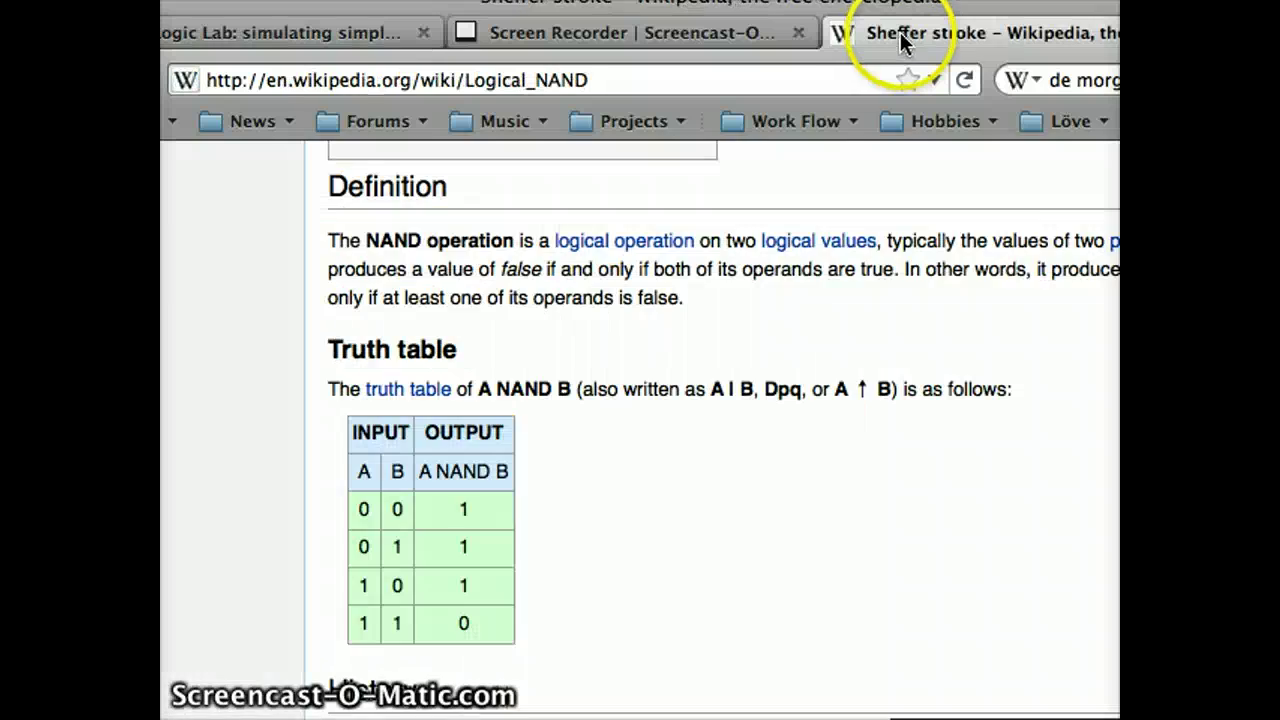
{"action": "left_click", "coordinate": [1021, 78]}
{"action": "type", "text": "NAND"}
{"action": "scroll", "coordinate": [725, 437], "scroll_direction": "down", "scroll_amount": 10}
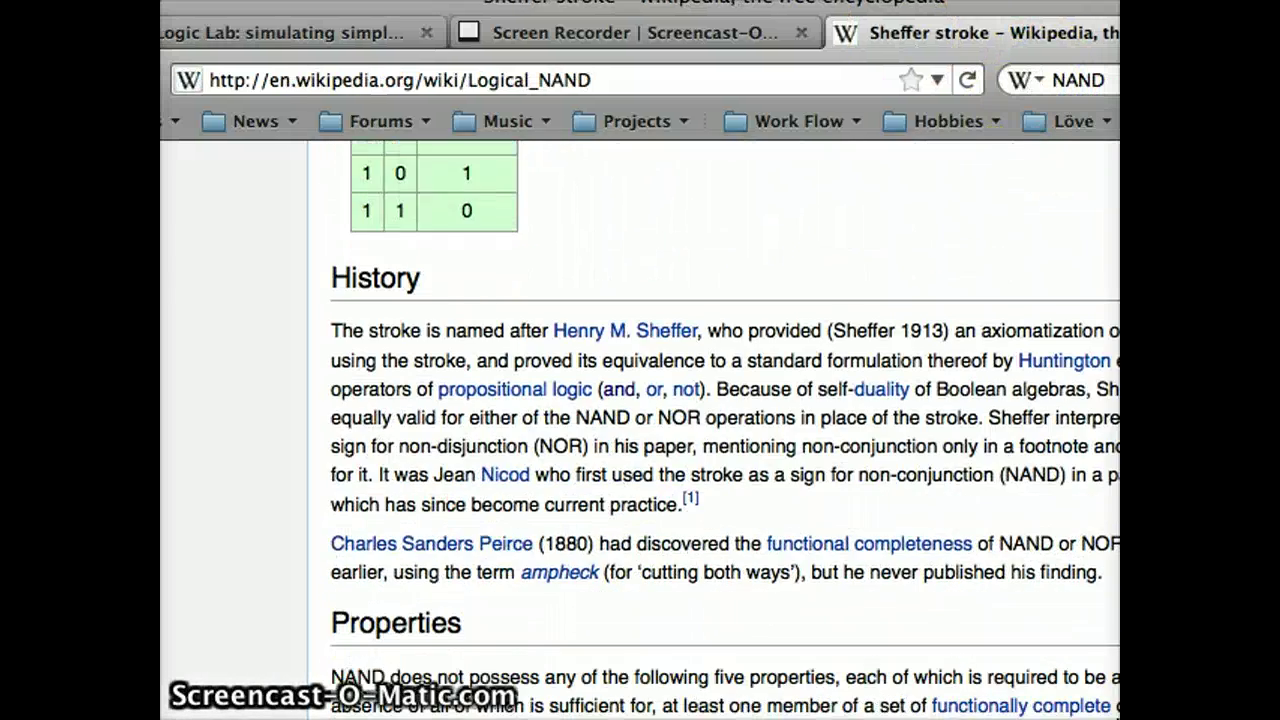
{"action": "scroll", "coordinate": [725, 437], "scroll_direction": "down", "scroll_amount": 11}
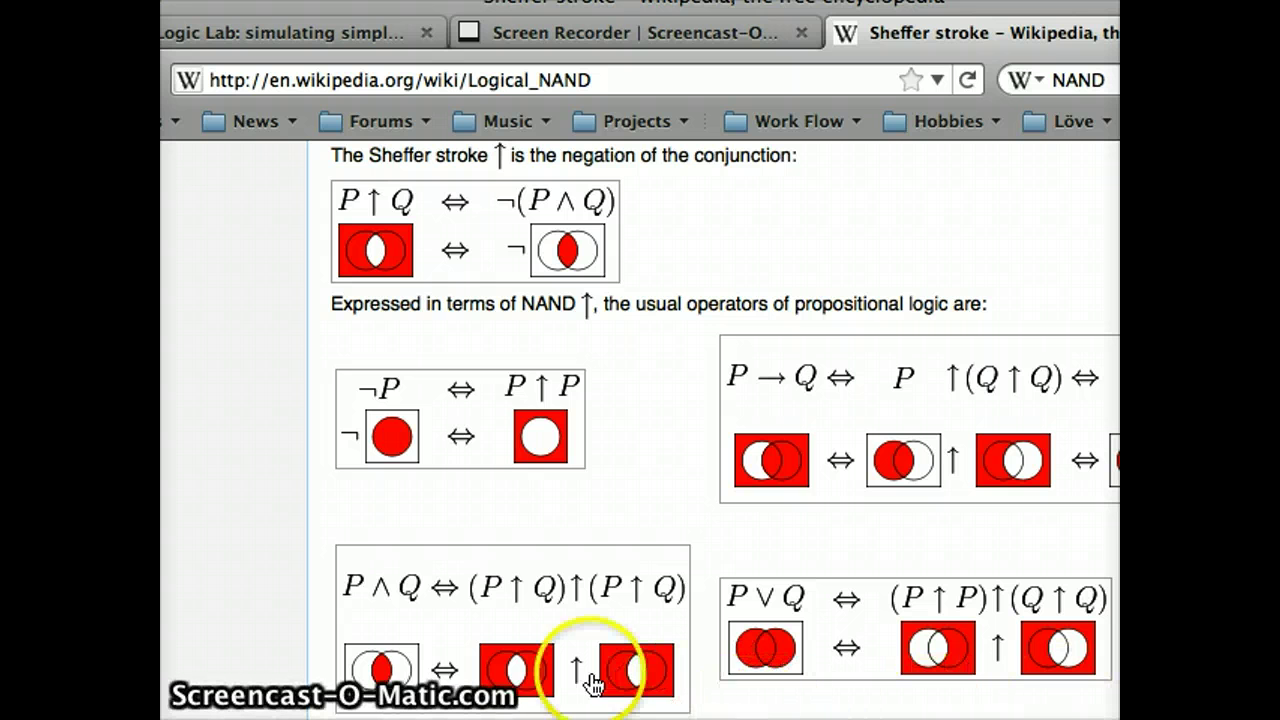
Examine the formula and Venn diagrams that express P AND Q using only NAND operations.
{"action": "left_click_drag", "start_coordinate": [336, 585], "coordinate": [662, 695]}
{"action": "left_click", "coordinate": [280, 548]}
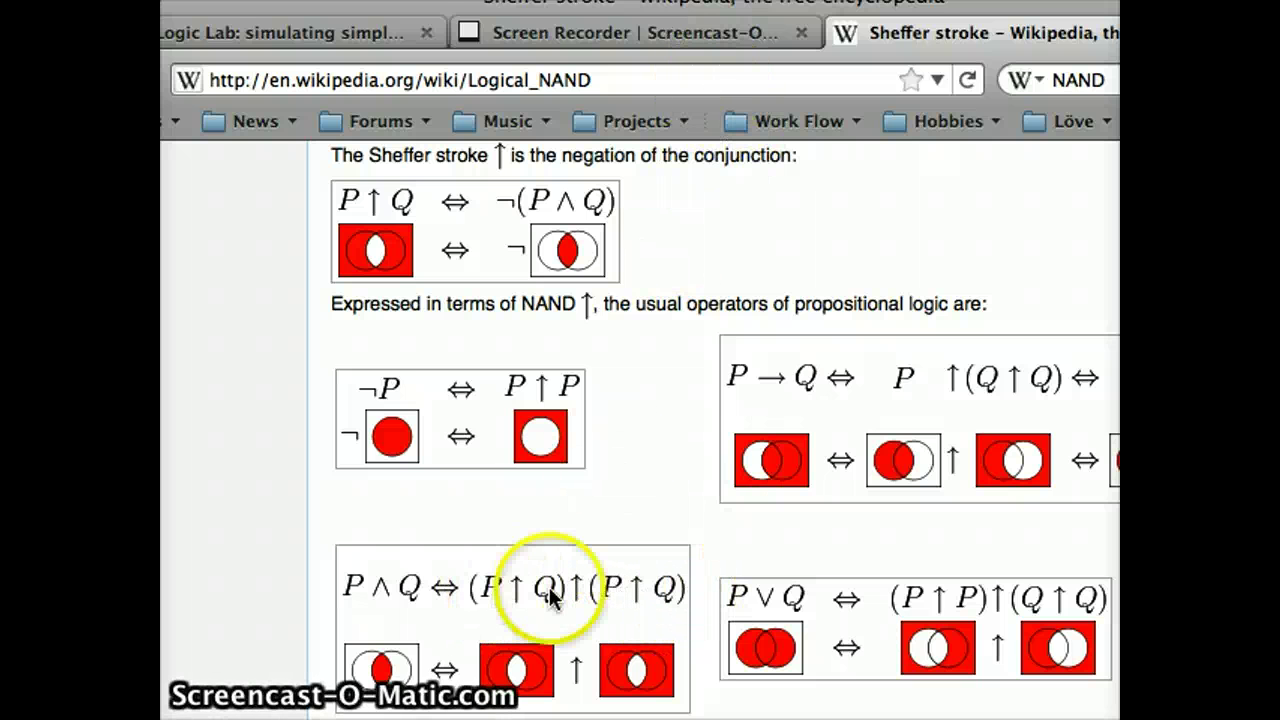
{"action": "left_click", "coordinate": [516, 603]}
{"action": "left_click_drag", "start_coordinate": [516, 604], "coordinate": [514, 582]}
{"action": "left_click", "coordinate": [533, 631]}
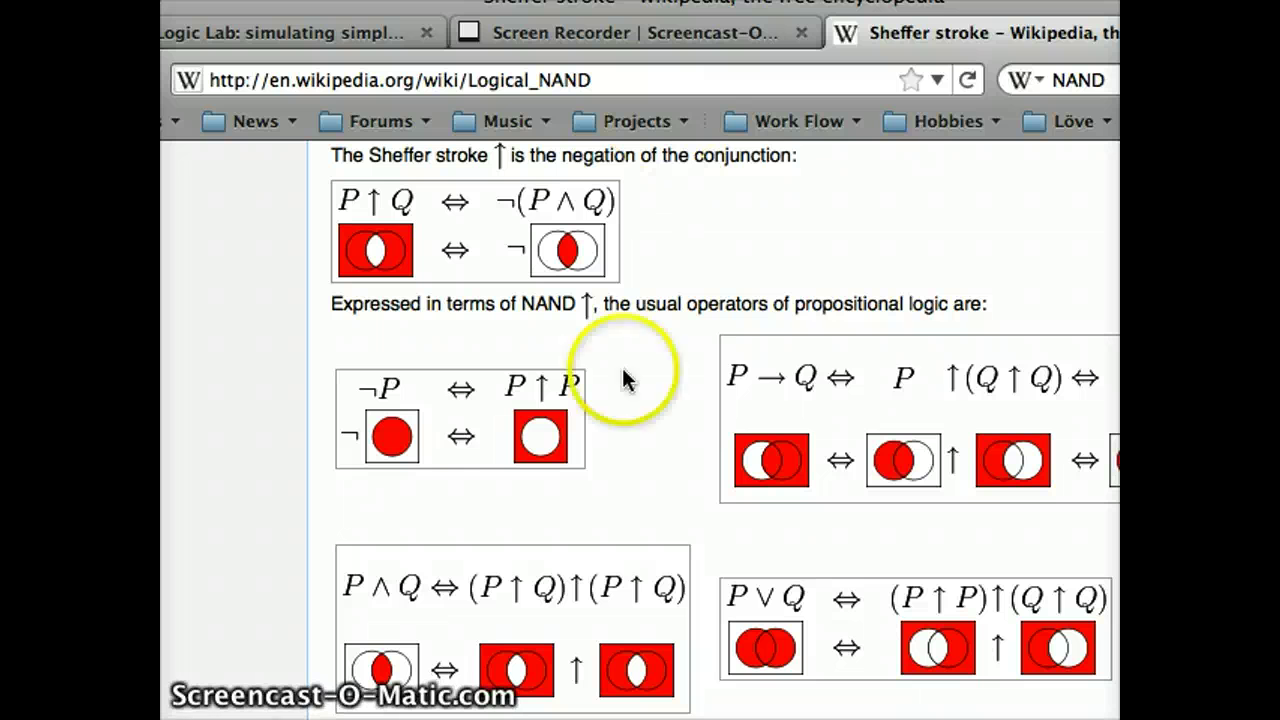
{"action": "left_click", "coordinate": [539, 575]}
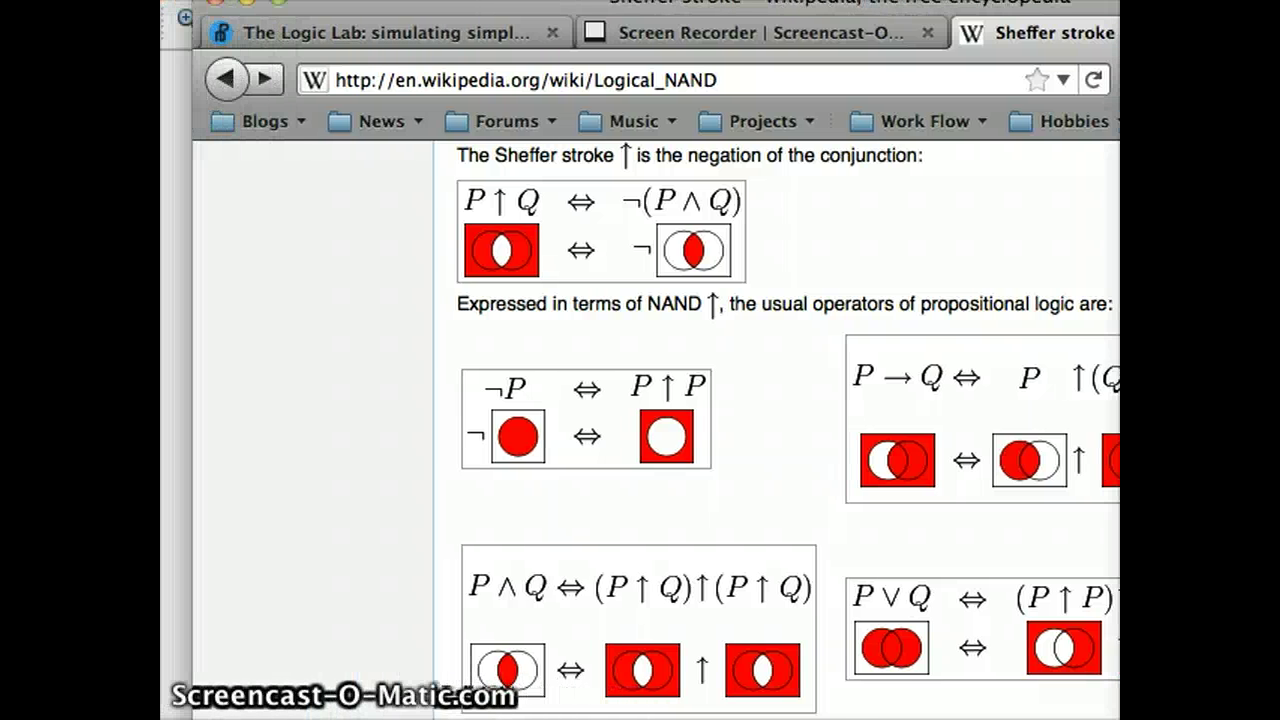
Return to the Logic Lab, move the NAND gate aside and place a three-output splitter beside each switch.
{"action": "left_click", "coordinate": [509, 32]}
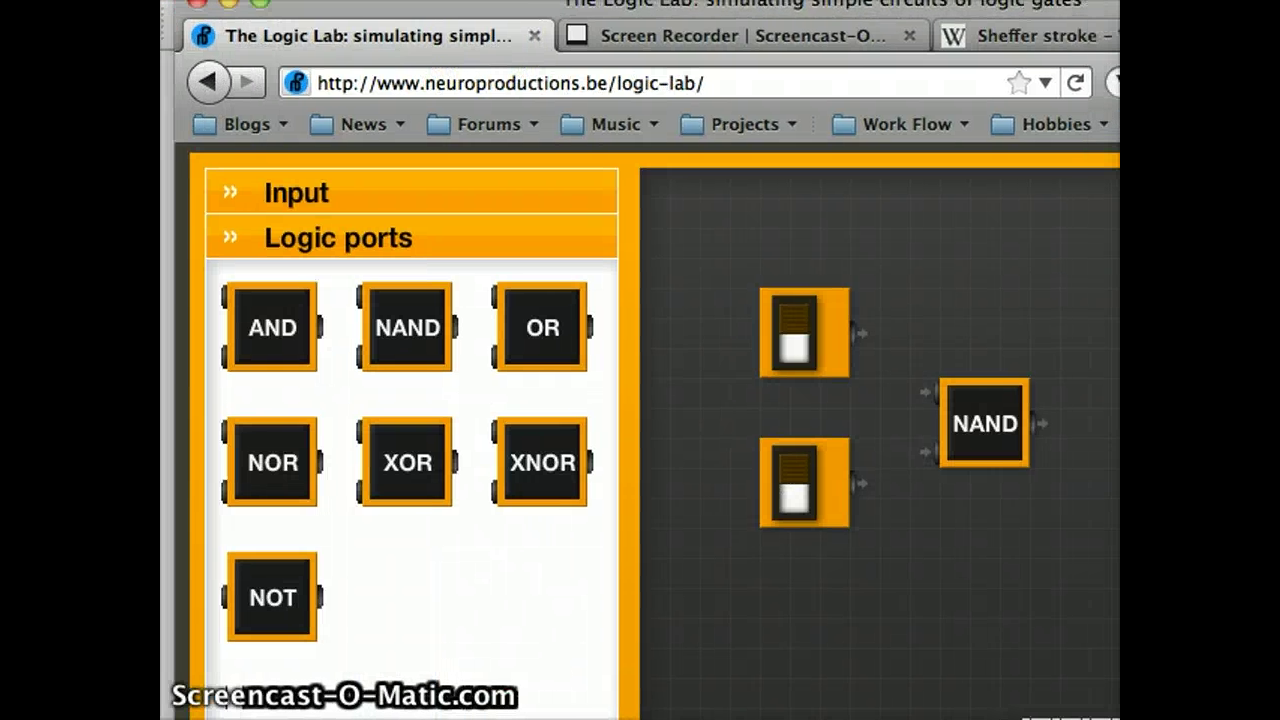
{"action": "scroll", "coordinate": [510, 440], "scroll_direction": "down", "scroll_amount": 5}
{"action": "left_click", "coordinate": [416, 655]}
{"action": "scroll", "coordinate": [421, 600], "scroll_direction": "up", "scroll_amount": 2}
{"action": "scroll", "coordinate": [420, 606], "scroll_direction": "up", "scroll_amount": 3}
{"action": "left_click_drag", "start_coordinate": [217, 410], "coordinate": [880, 323]}
{"action": "left_click_drag", "start_coordinate": [951, 440], "coordinate": [1022, 530]}
{"action": "left_click", "coordinate": [228, 437]}
{"action": "left_click_drag", "start_coordinate": [228, 437], "coordinate": [876, 500]}
Connect each switch's output to the splitter beside it.
{"action": "left_click", "coordinate": [849, 338]}
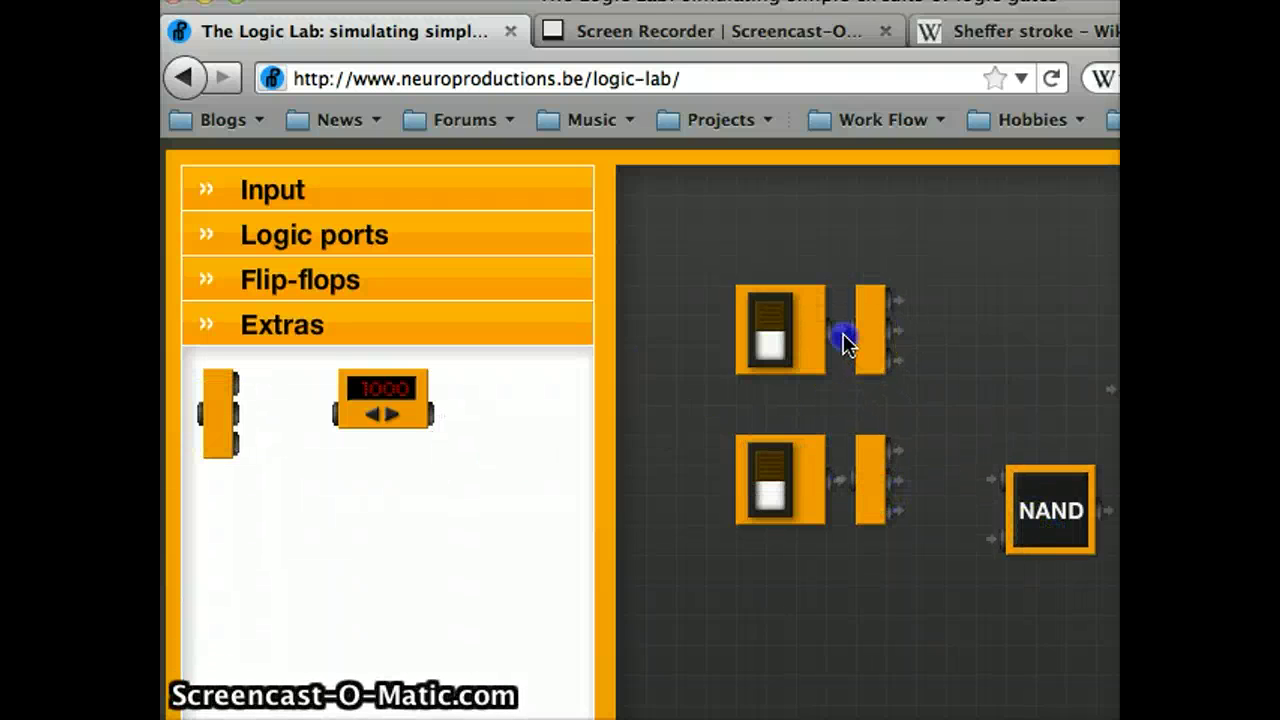
{"action": "mouse_move", "coordinate": [836, 336]}
{"action": "left_mouse_down"}
{"action": "mouse_move", "coordinate": [866, 334]}
{"action": "mouse_move", "coordinate": [832, 331]}
{"action": "left_mouse_up"}
{"action": "left_click", "coordinate": [840, 331]}
{"action": "left_click_drag", "start_coordinate": [832, 482], "coordinate": [852, 482]}
Align the NAND gate with the upper switch, shift the lamp outward and add two more NAND gates, one directly below the first.
{"action": "left_click_drag", "start_coordinate": [1050, 518], "coordinate": [1020, 342]}
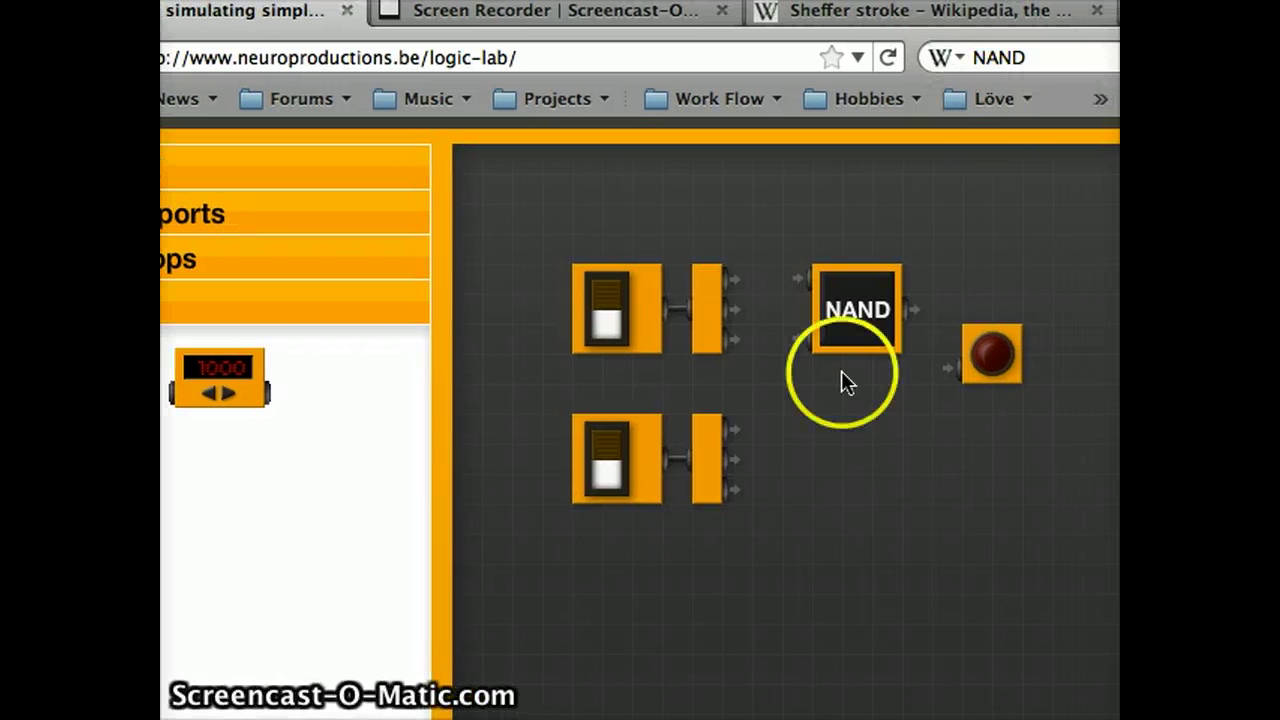
{"action": "left_click_drag", "start_coordinate": [1012, 355], "coordinate": [1102, 386]}
{"action": "left_click", "coordinate": [231, 255]}
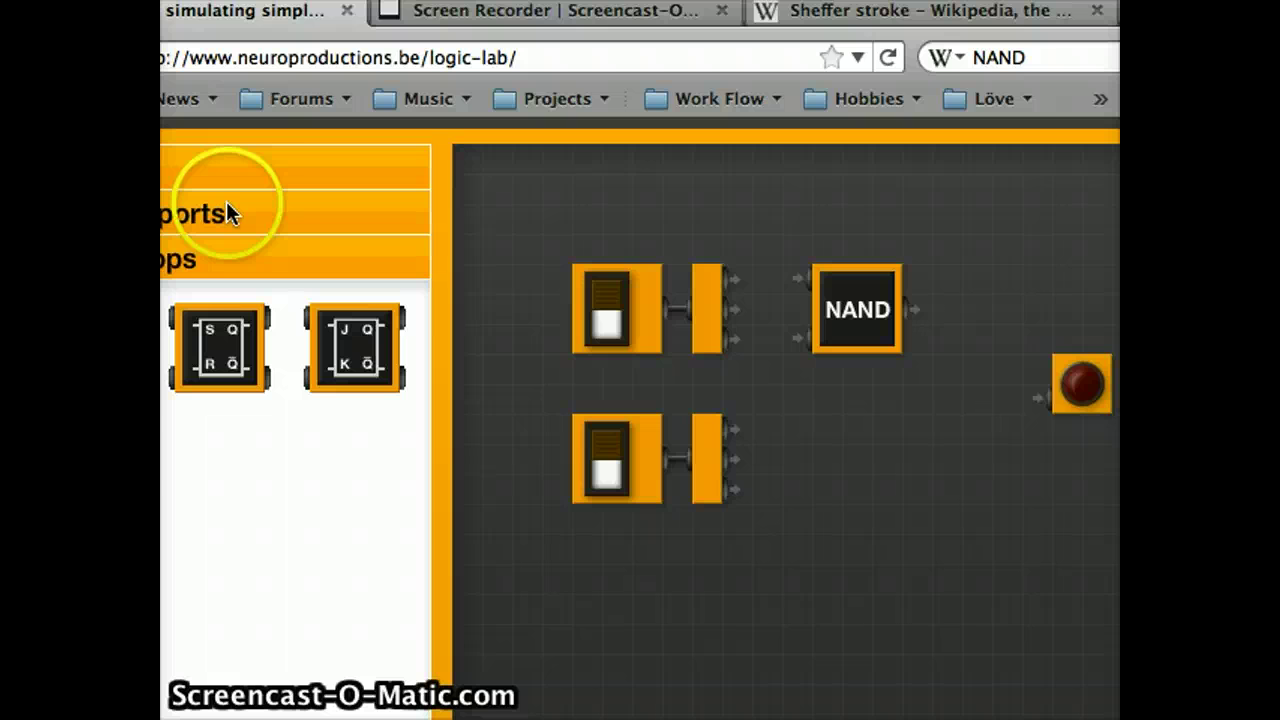
{"action": "left_click", "coordinate": [226, 205]}
{"action": "left_click_drag", "start_coordinate": [216, 318], "coordinate": [1008, 282]}
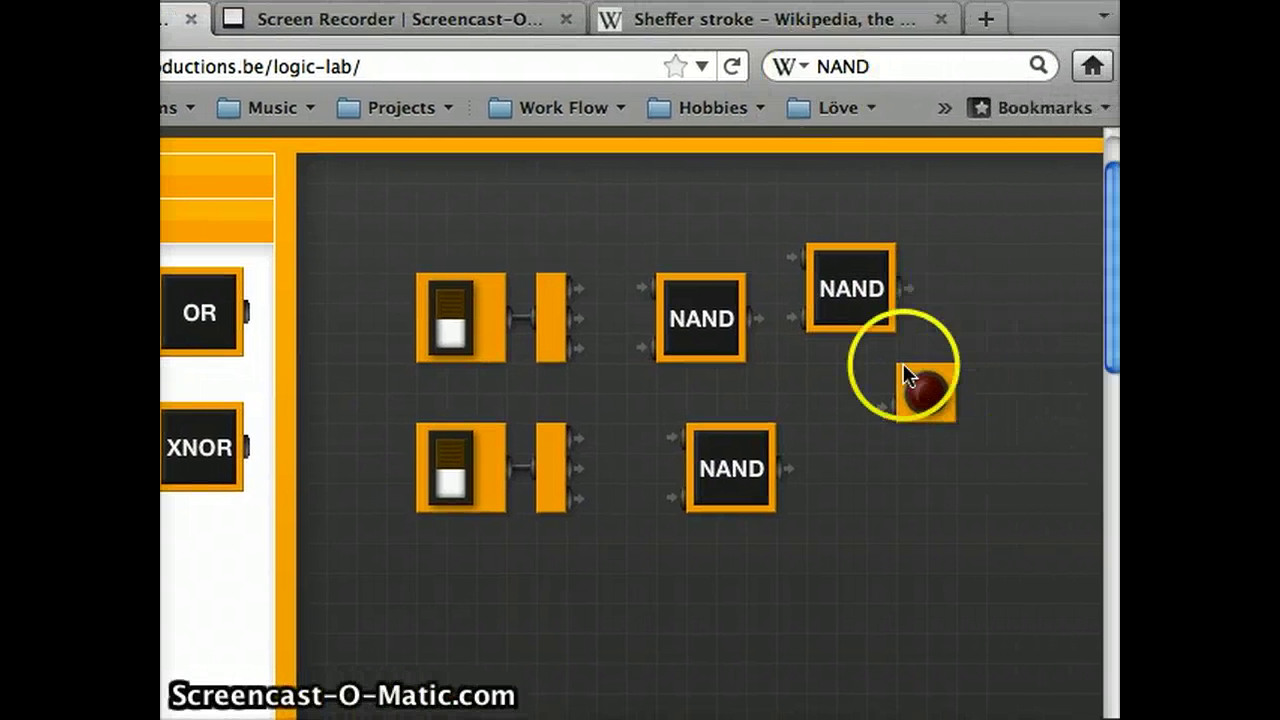
{"action": "left_click_drag", "start_coordinate": [740, 480], "coordinate": [701, 475]}
Wire both splitters to the two NAND gates nearest them, then space out all three gates and the lamp.
{"action": "left_click_drag", "start_coordinate": [576, 289], "coordinate": [649, 497]}
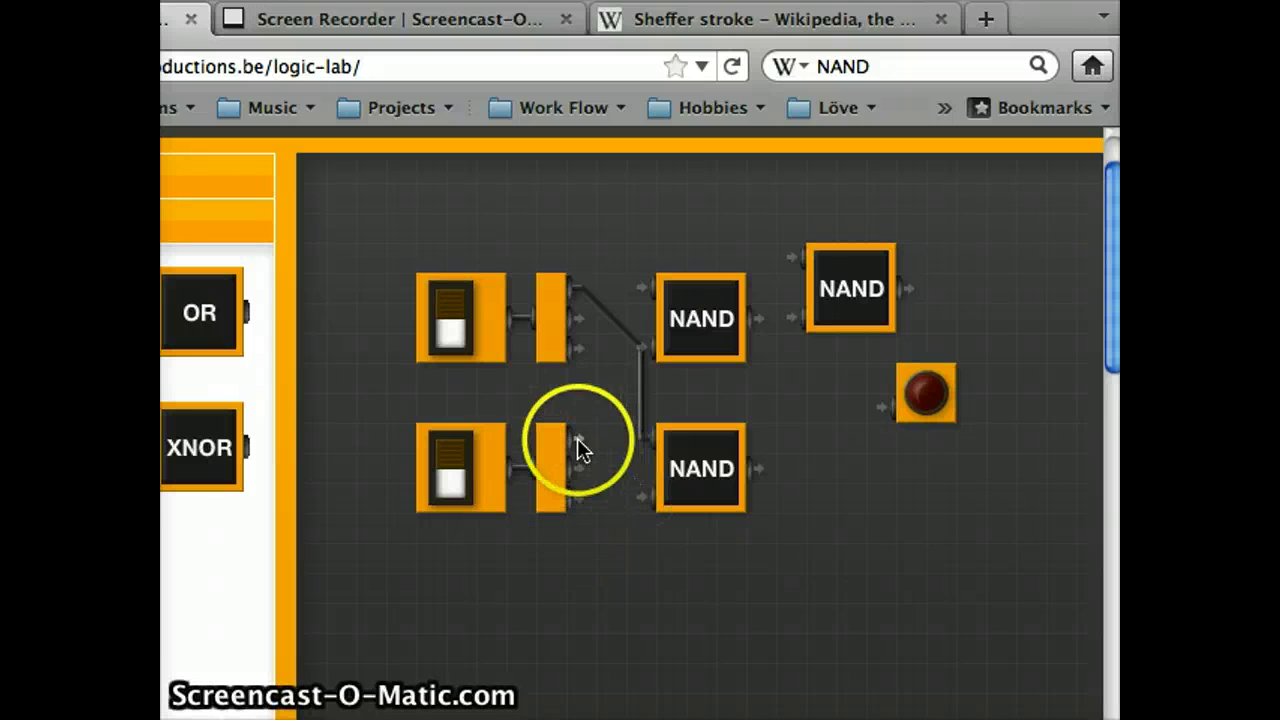
{"action": "left_click_drag", "start_coordinate": [580, 447], "coordinate": [657, 288]}
{"action": "left_click_drag", "start_coordinate": [700, 486], "coordinate": [760, 545]}
{"action": "left_click_drag", "start_coordinate": [703, 357], "coordinate": [728, 263]}
{"action": "left_click_drag", "start_coordinate": [889, 364], "coordinate": [1035, 487]}
{"action": "left_click_drag", "start_coordinate": [860, 300], "coordinate": [890, 420]}
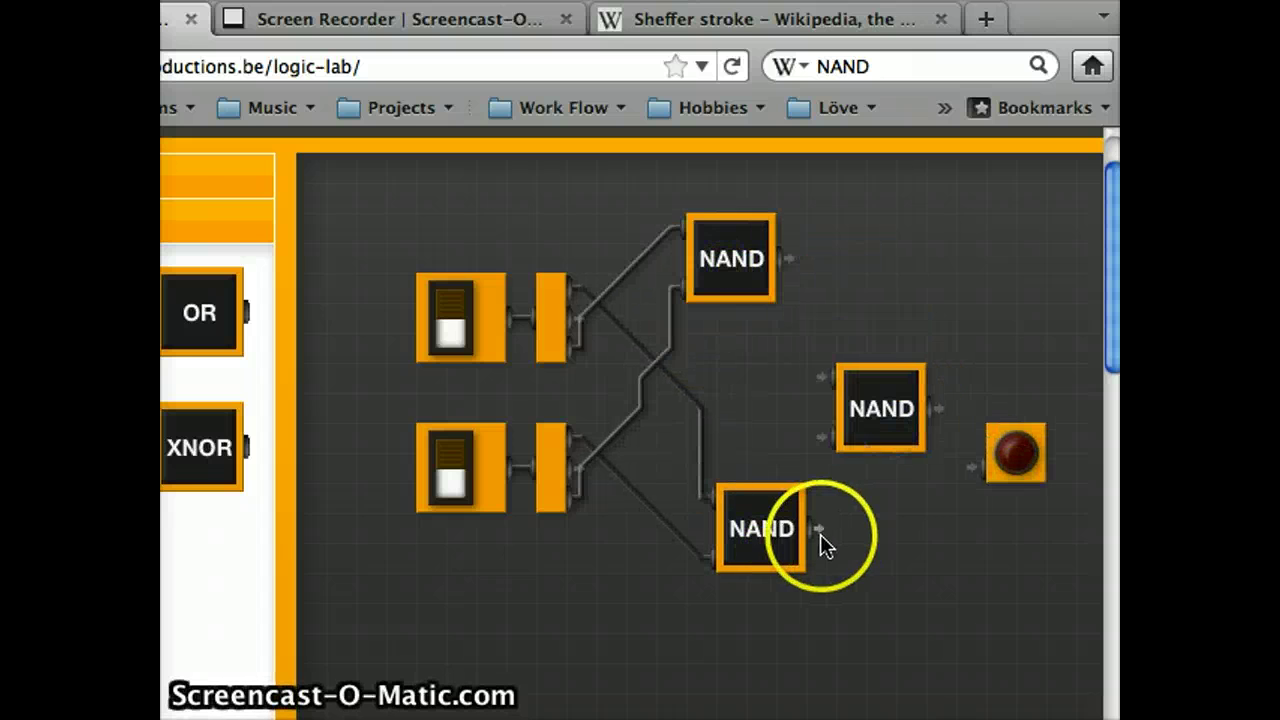
Feed the outputs of the first two NAND gates into the third and connect its output to the lamp.
{"action": "left_click_drag", "start_coordinate": [818, 533], "coordinate": [829, 443]}
{"action": "left_click_drag", "start_coordinate": [788, 260], "coordinate": [836, 395]}
{"action": "left_click_drag", "start_coordinate": [1014, 451], "coordinate": [1014, 400]}
{"action": "left_click_drag", "start_coordinate": [929, 410], "coordinate": [988, 418]}
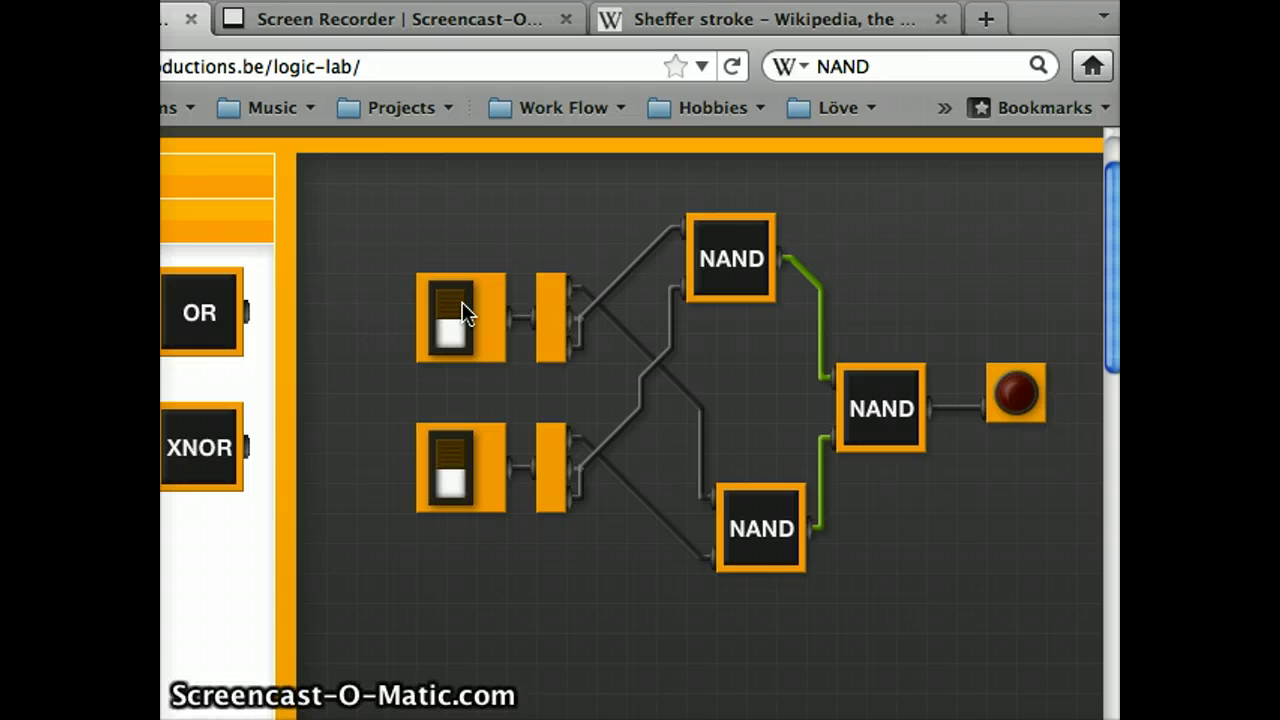
Test the three-NAND circuit by toggling the two switches separately and together.
{"action": "left_click", "coordinate": [462, 304]}
{"action": "left_click", "coordinate": [454, 474]}
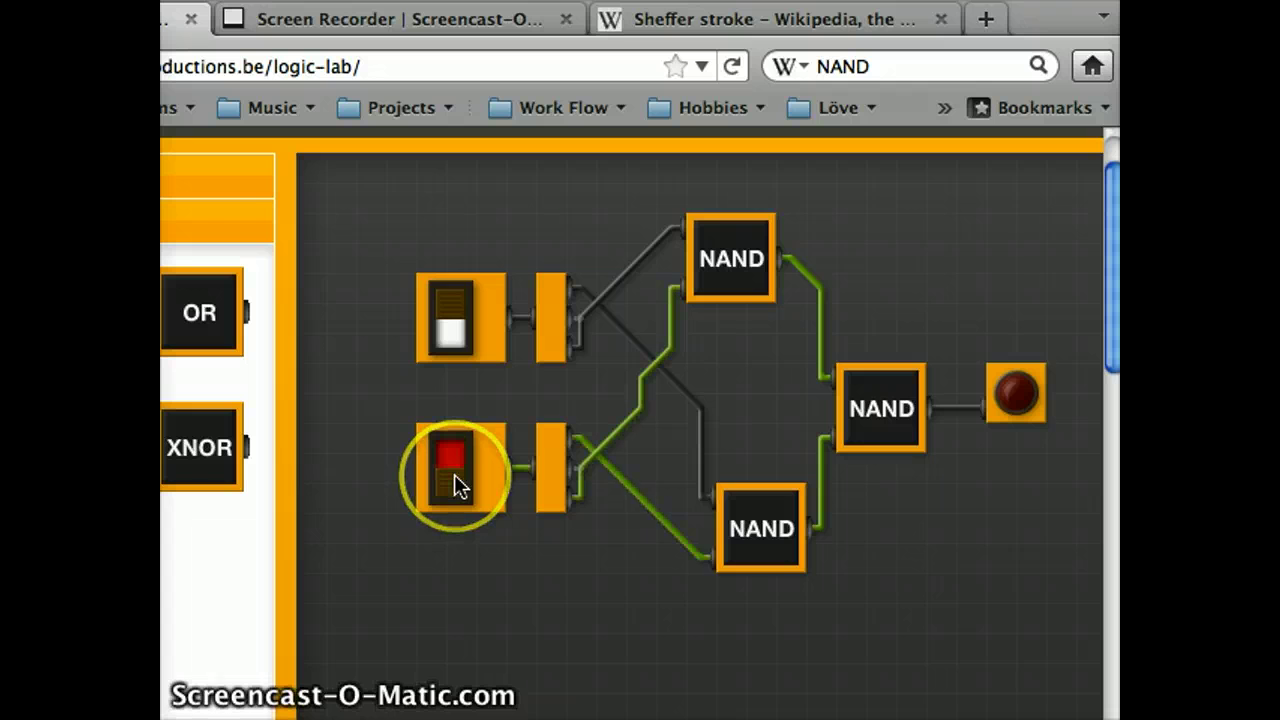
{"action": "left_click", "coordinate": [457, 320]}
{"action": "left_click", "coordinate": [457, 474]}
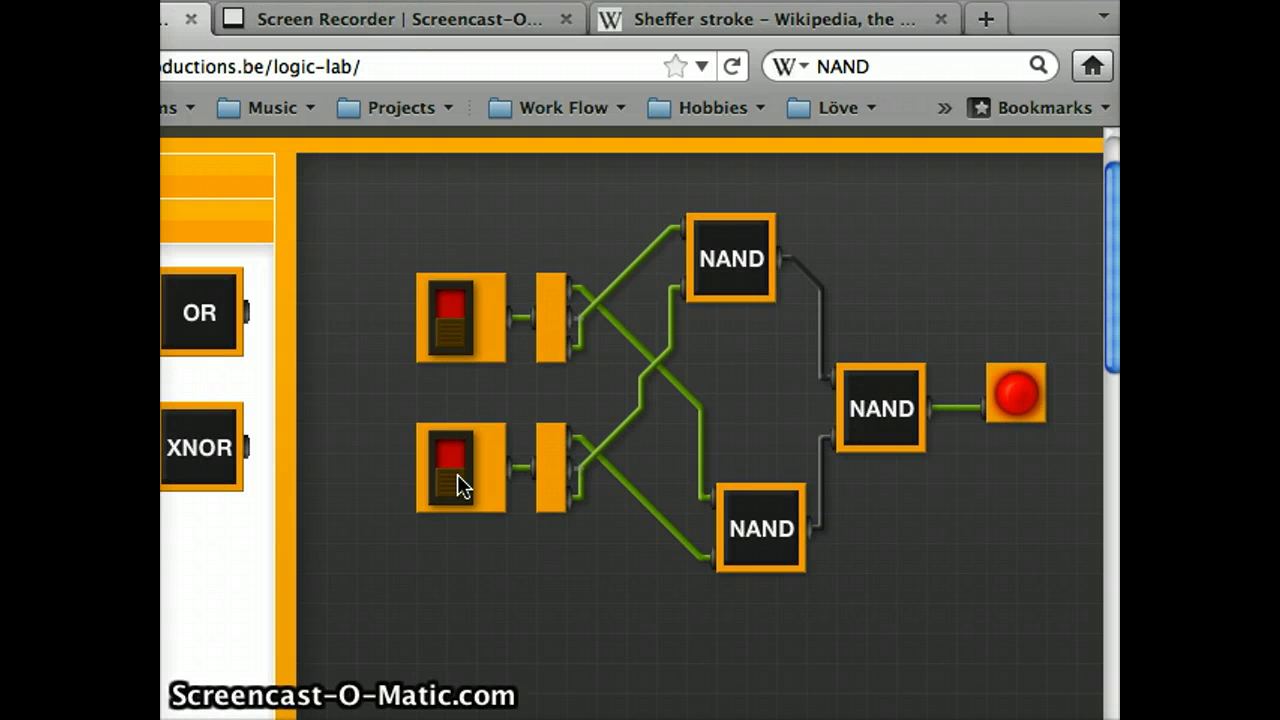
{"action": "left_click", "coordinate": [399, 549]}
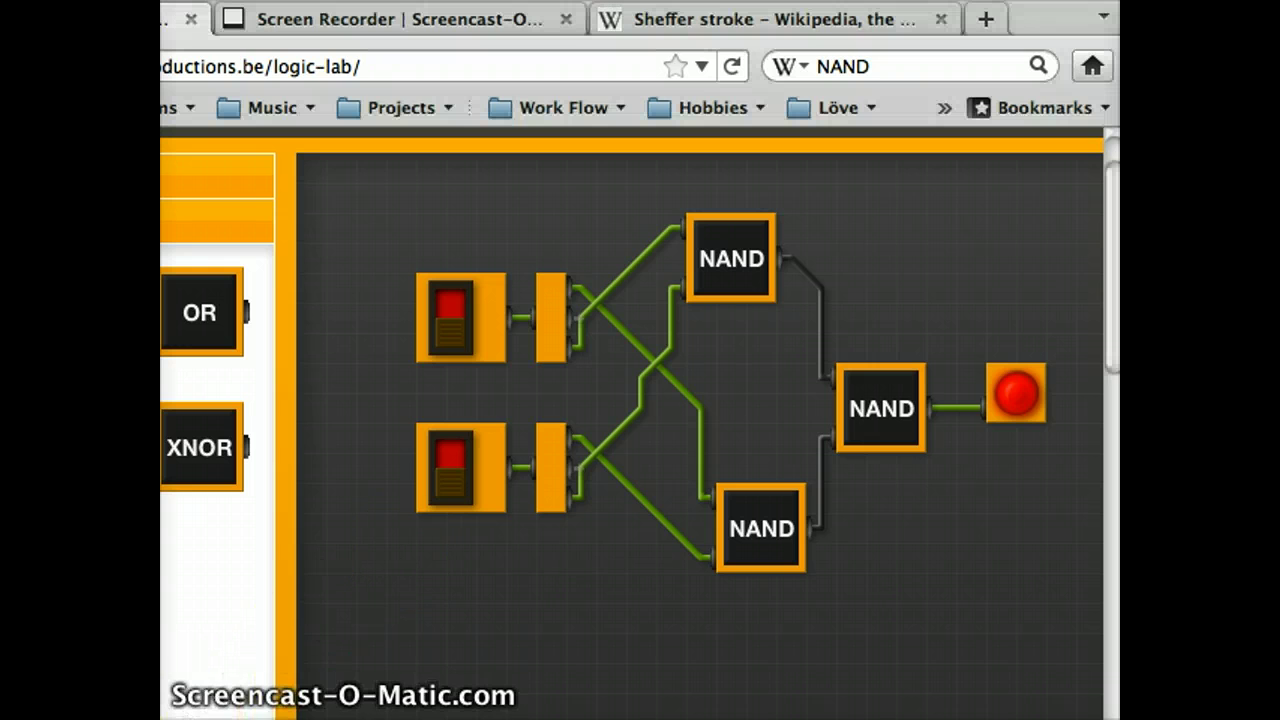